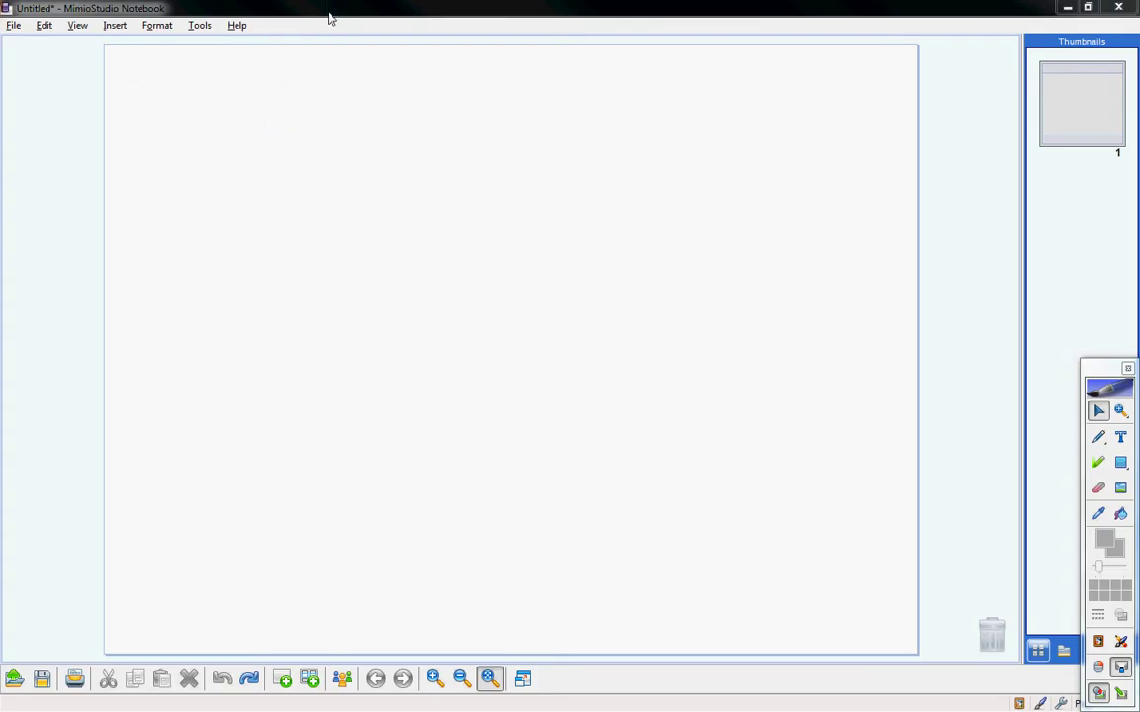
Move the standard toolbar to the top of the window
left_click(83, 30)
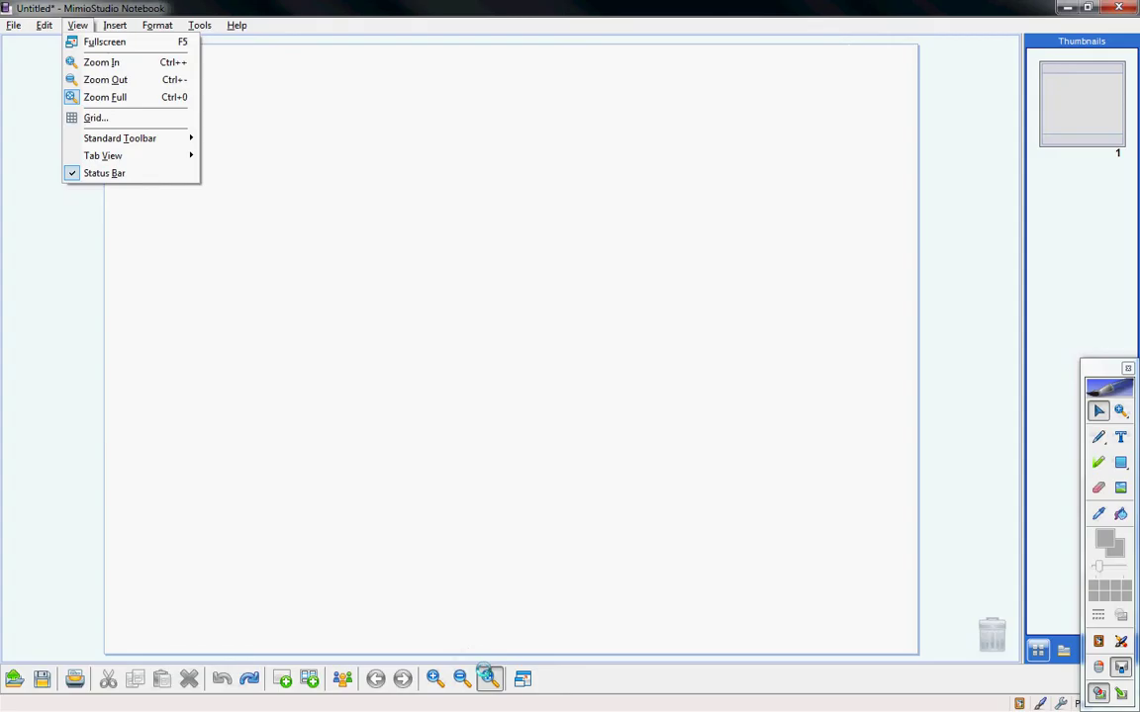
left_click(77, 25)
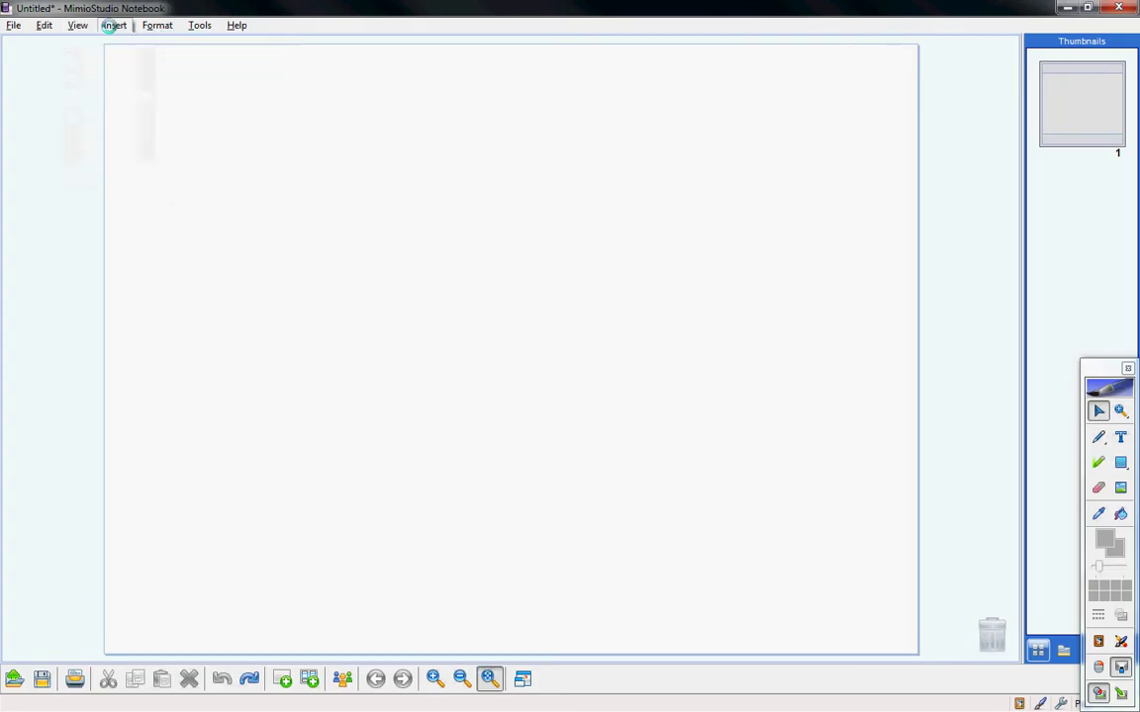
left_click(78, 24)
mouse_move(115, 148)
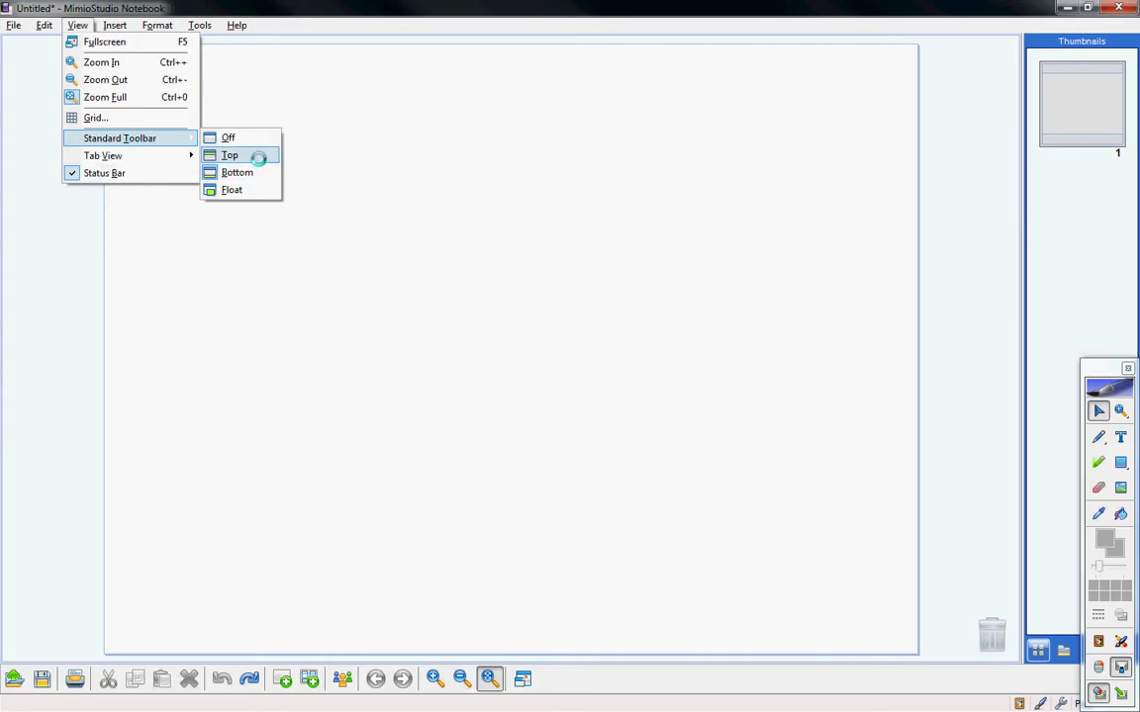
left_click(256, 156)
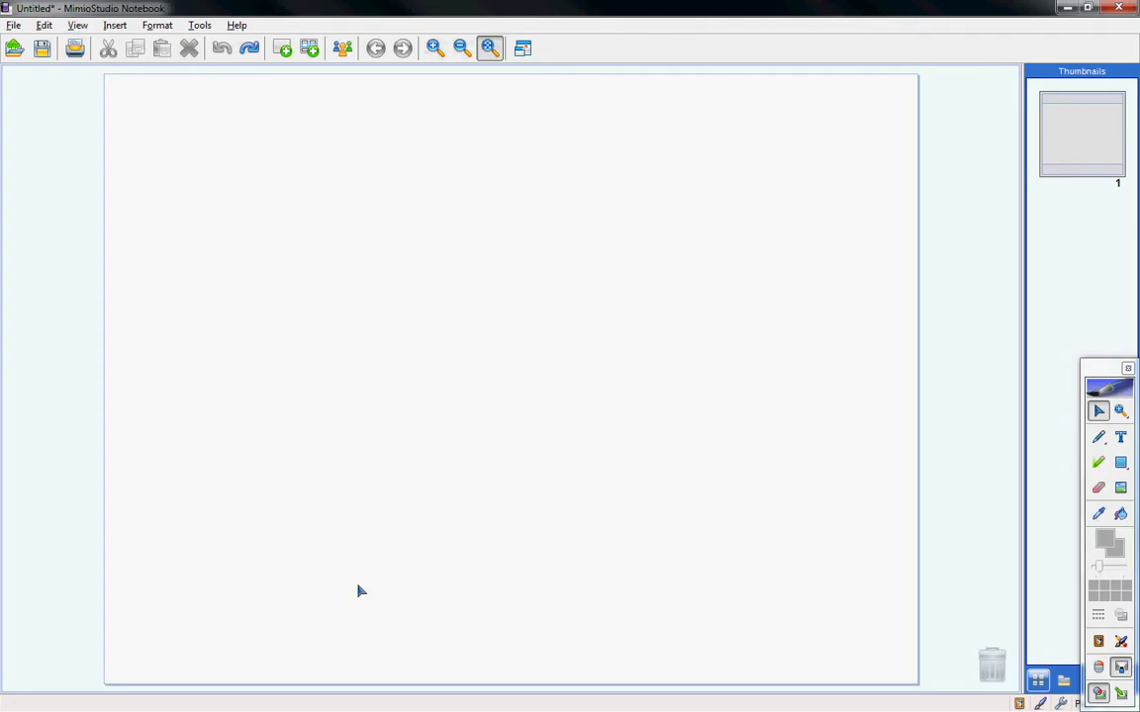
Try fullscreen view and back, then hide the standard toolbar
left_click(522, 48)
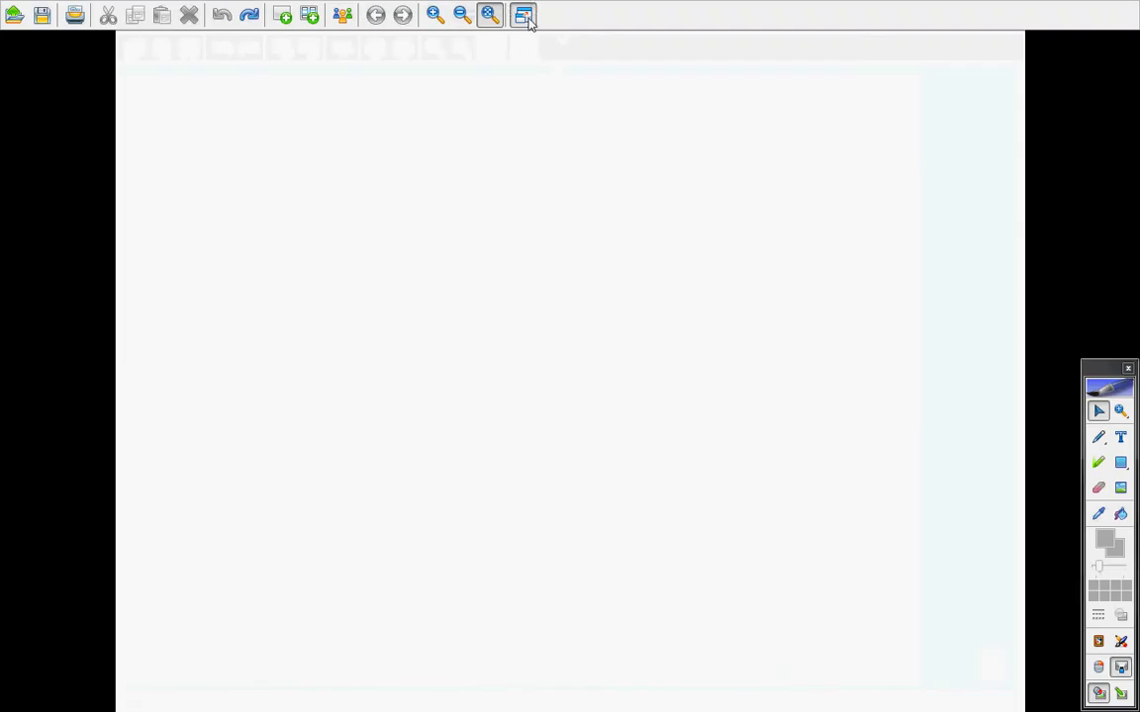
left_click(523, 14)
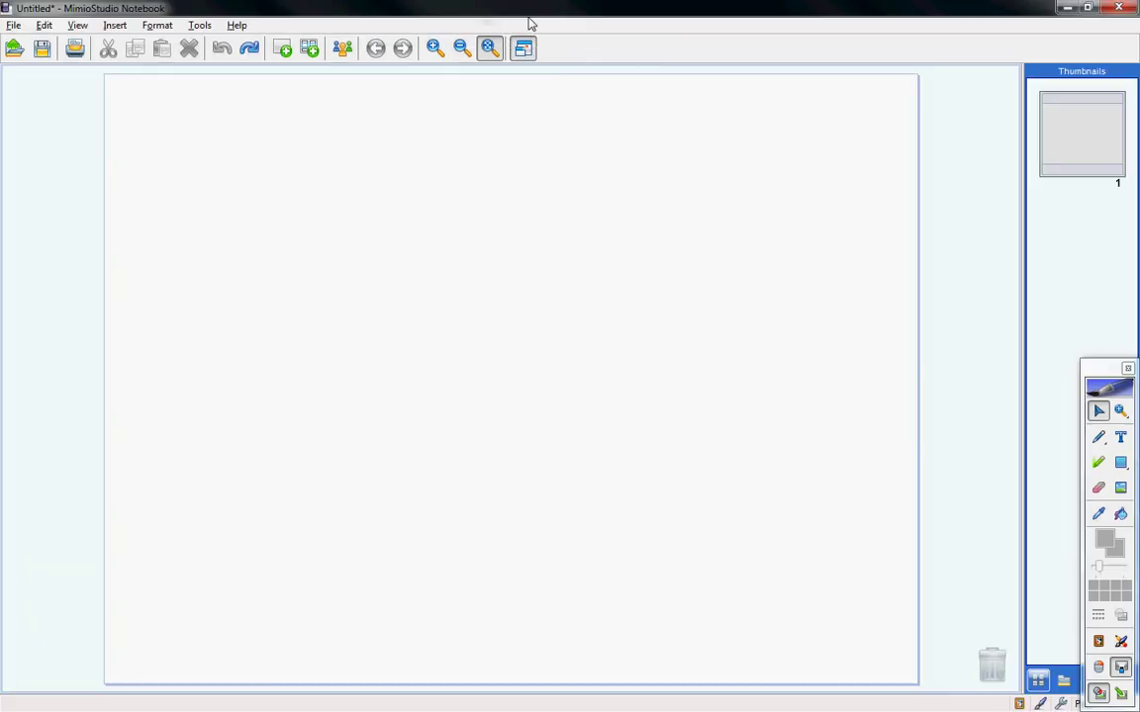
left_click(77, 24)
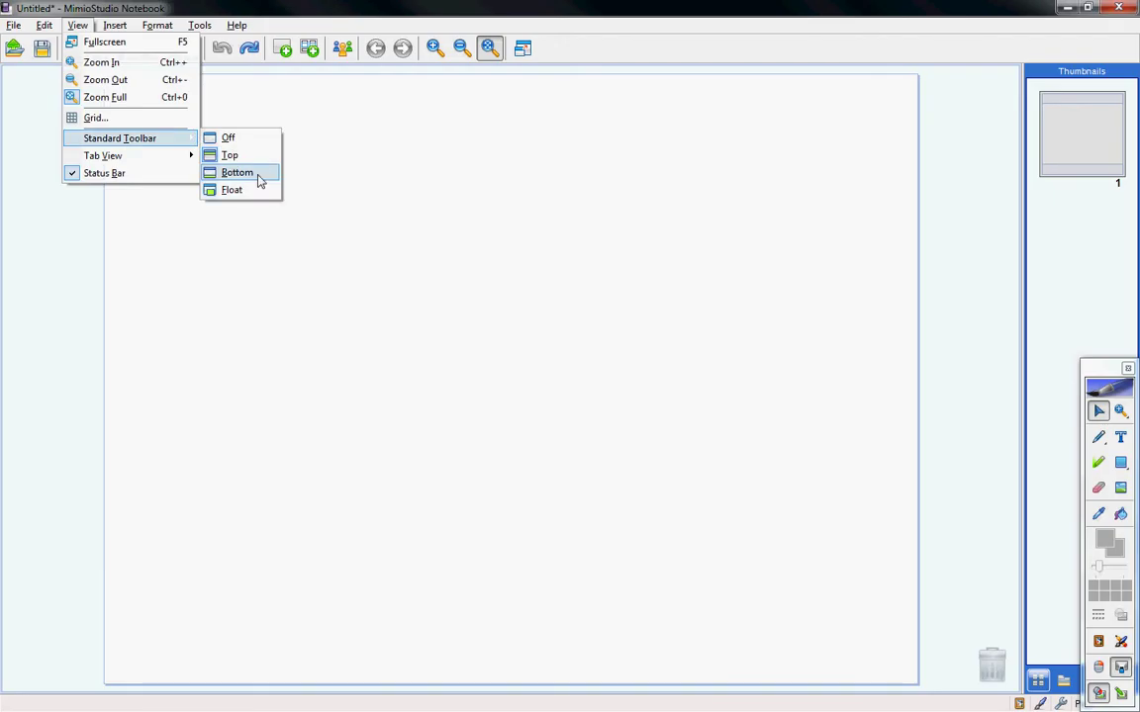
left_click(261, 141)
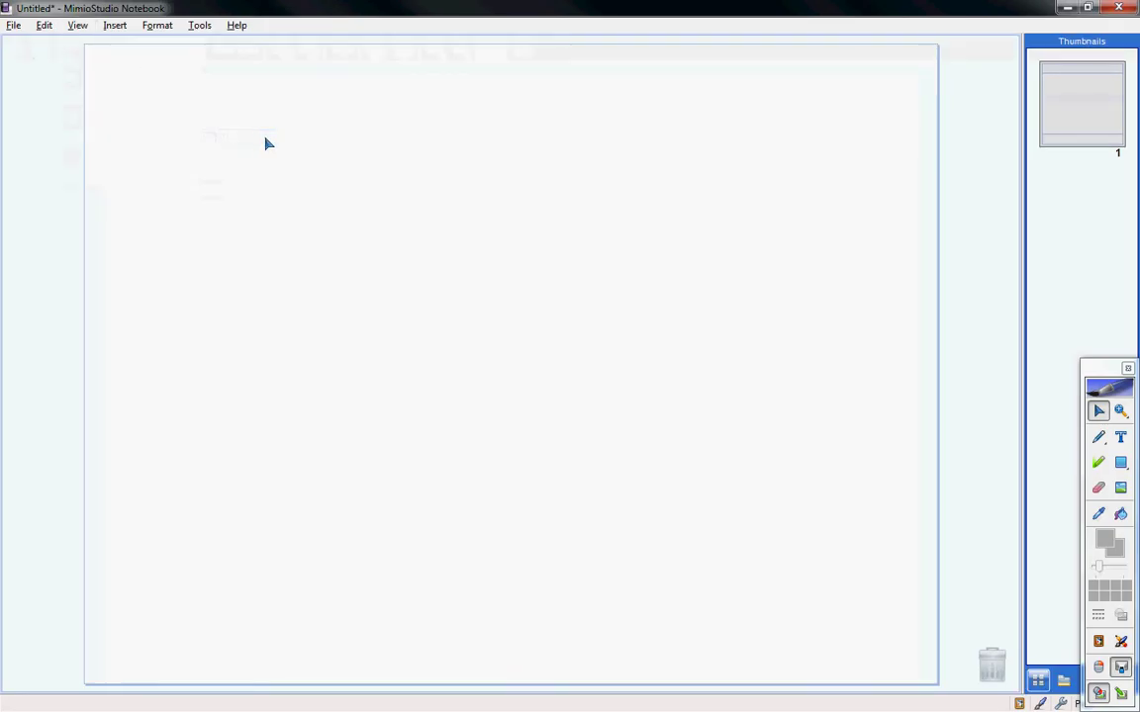
Float the standard toolbar over the page middle, then dock it at the bottom again
left_click(77, 24)
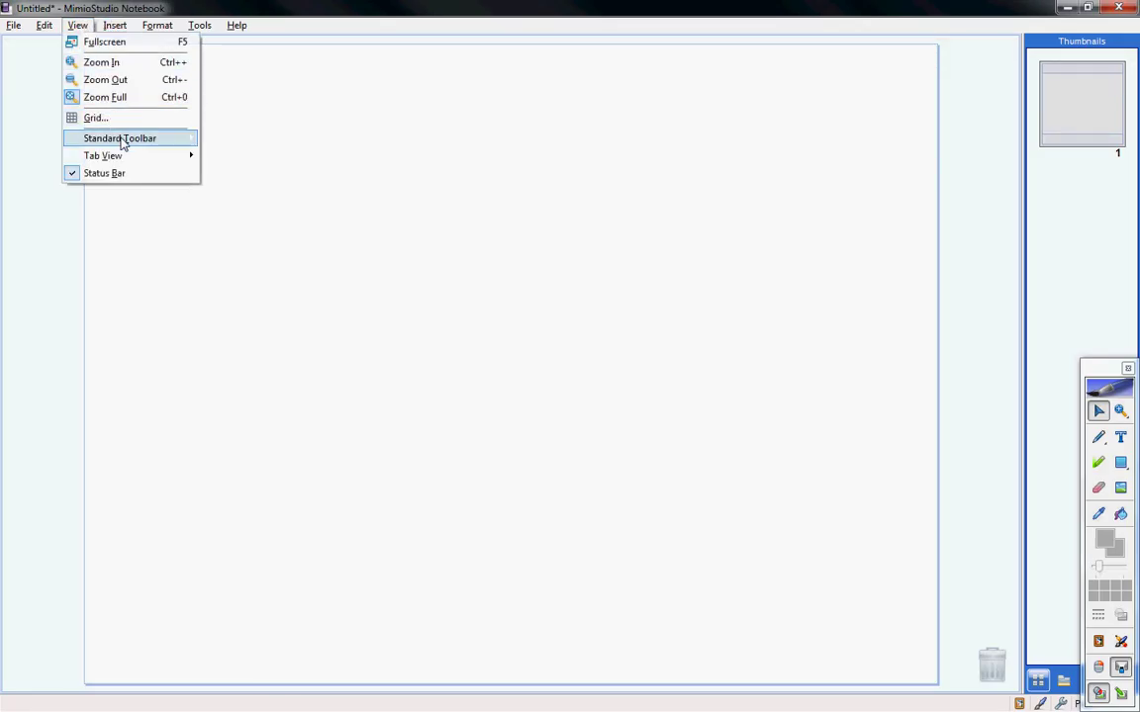
mouse_move(155, 142)
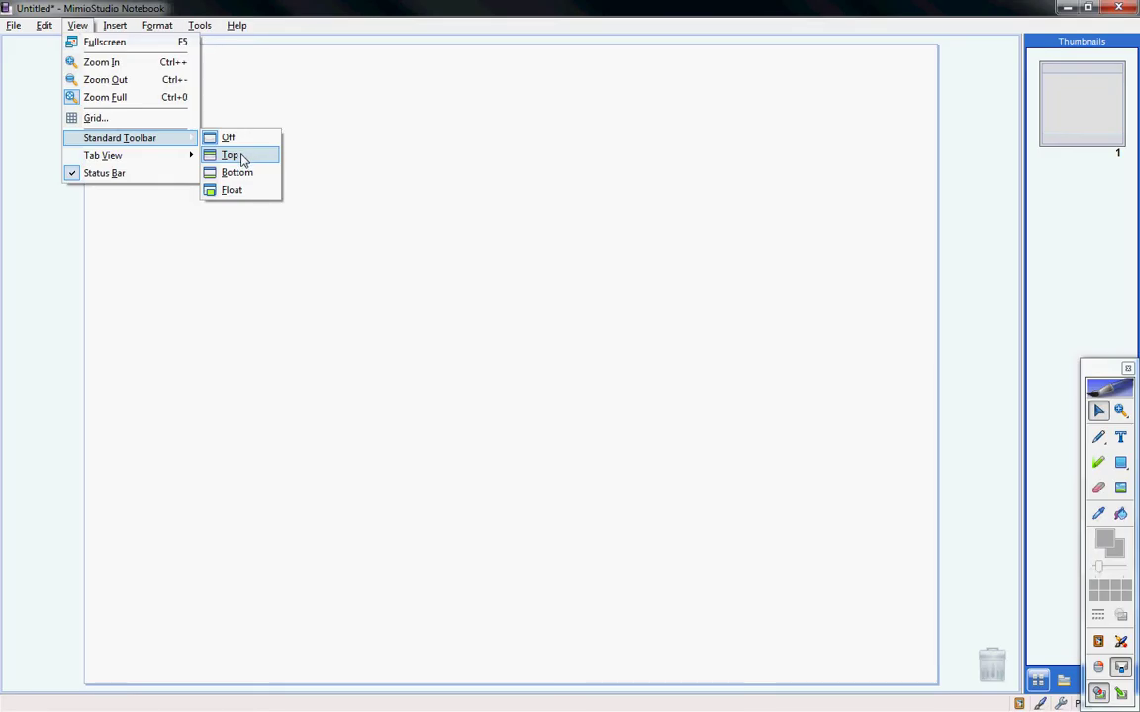
left_click(244, 188)
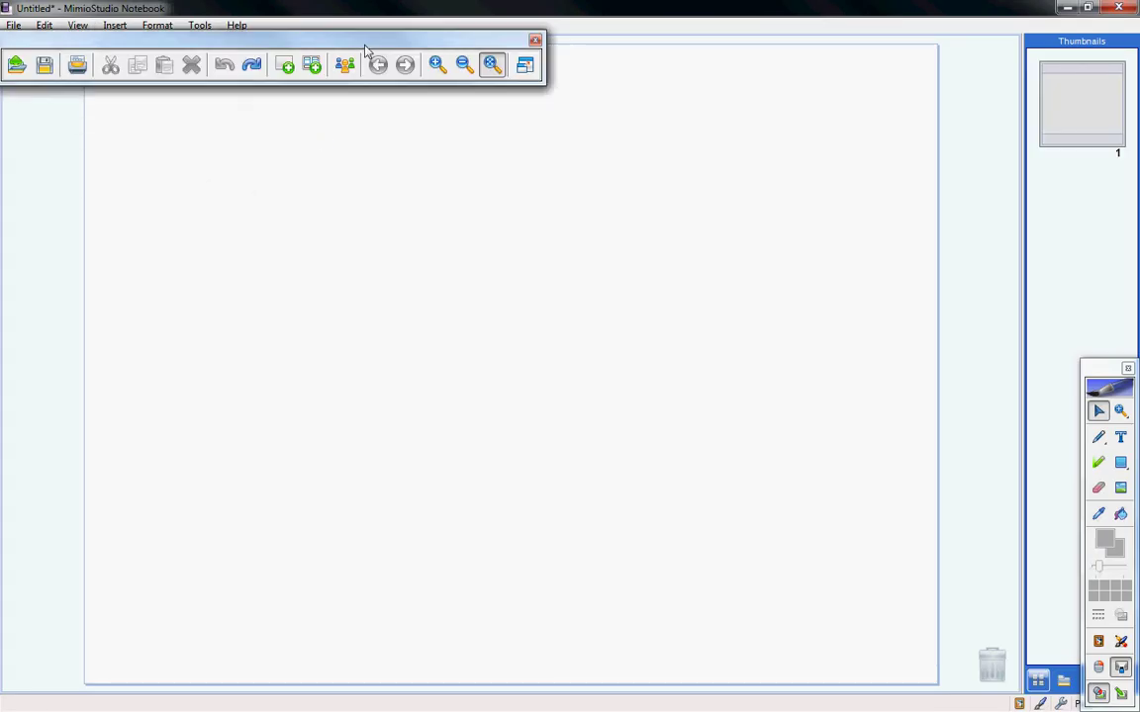
left_click_drag(366, 49, 554, 233)
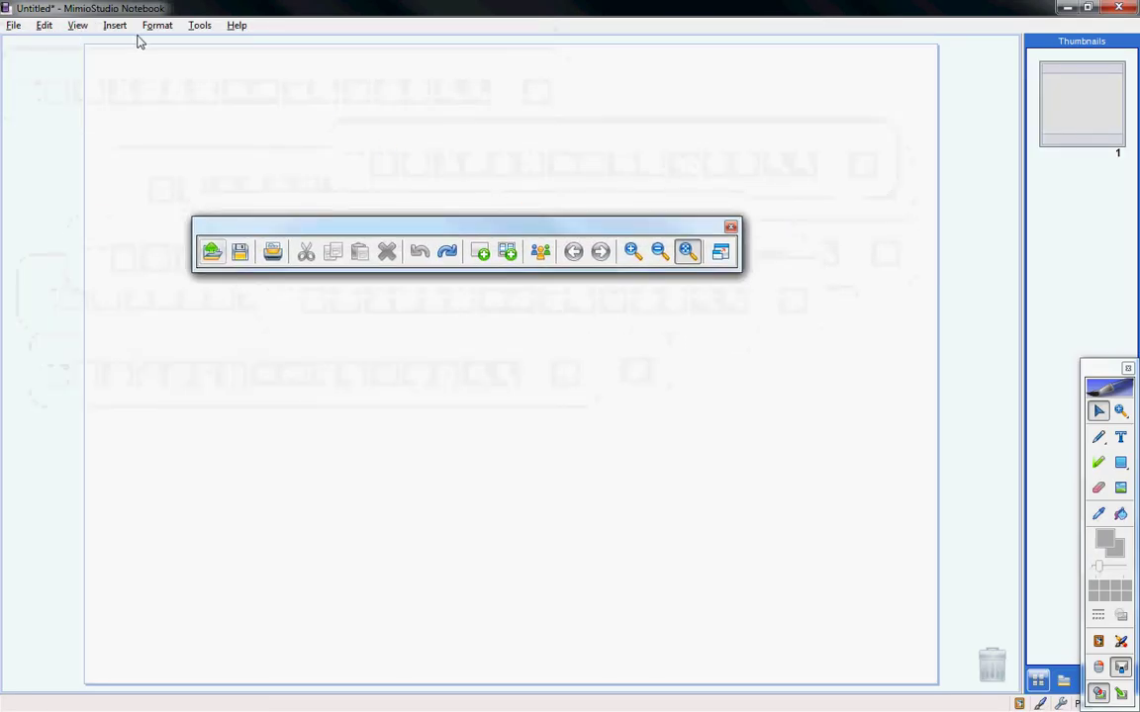
left_click(79, 27)
mouse_move(155, 145)
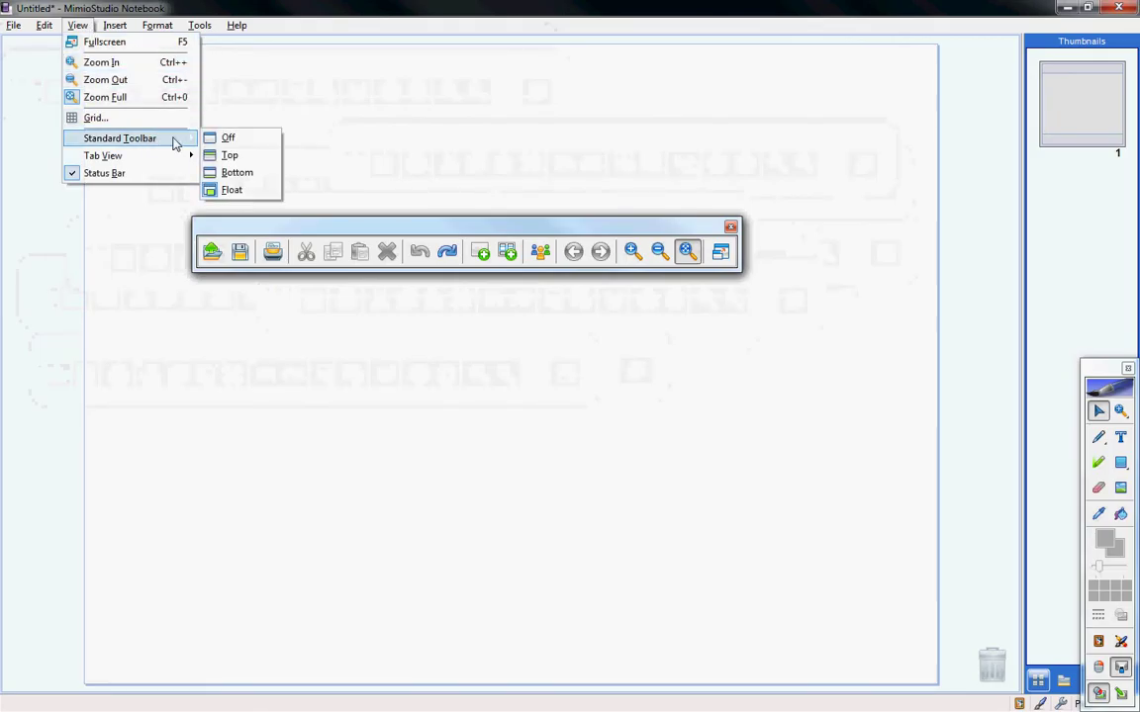
left_click(262, 172)
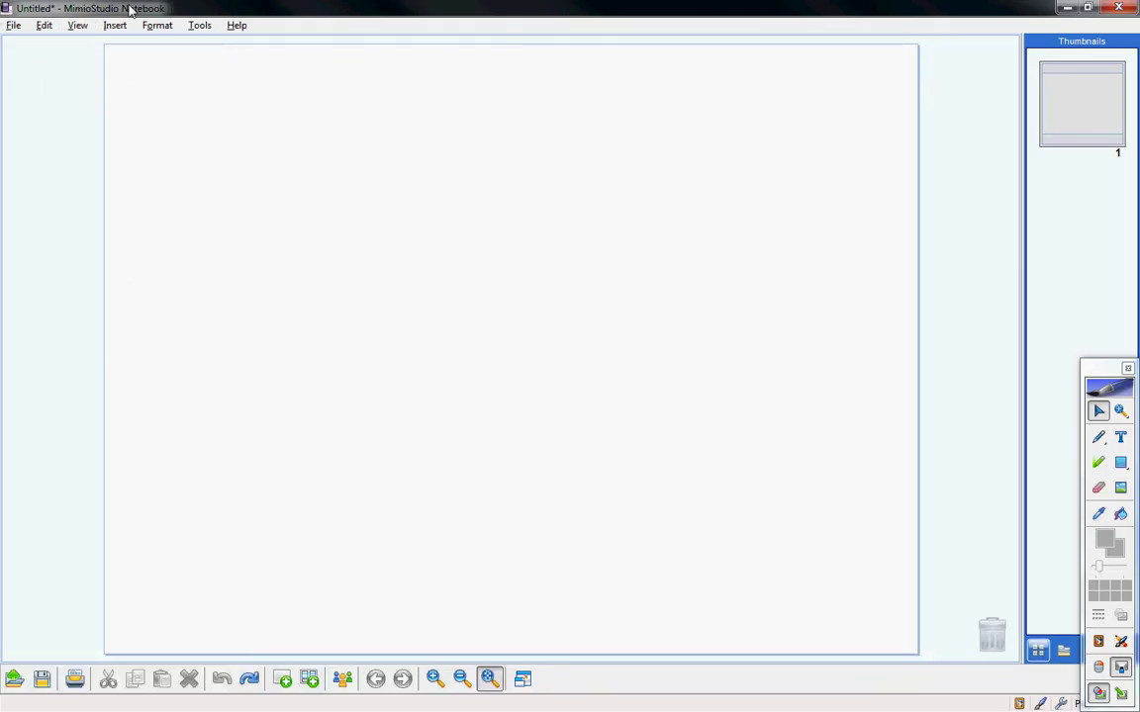
Move the Thumbnails panel to the left and back to the right, then go fullscreen
left_click(79, 26)
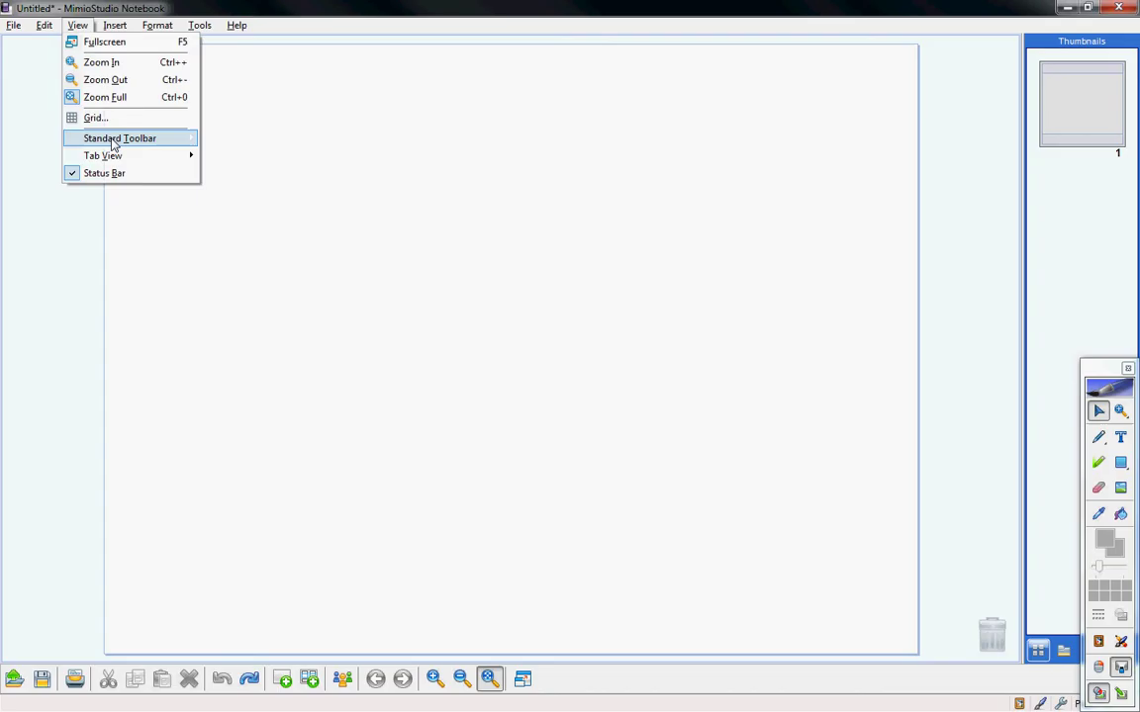
mouse_move(123, 156)
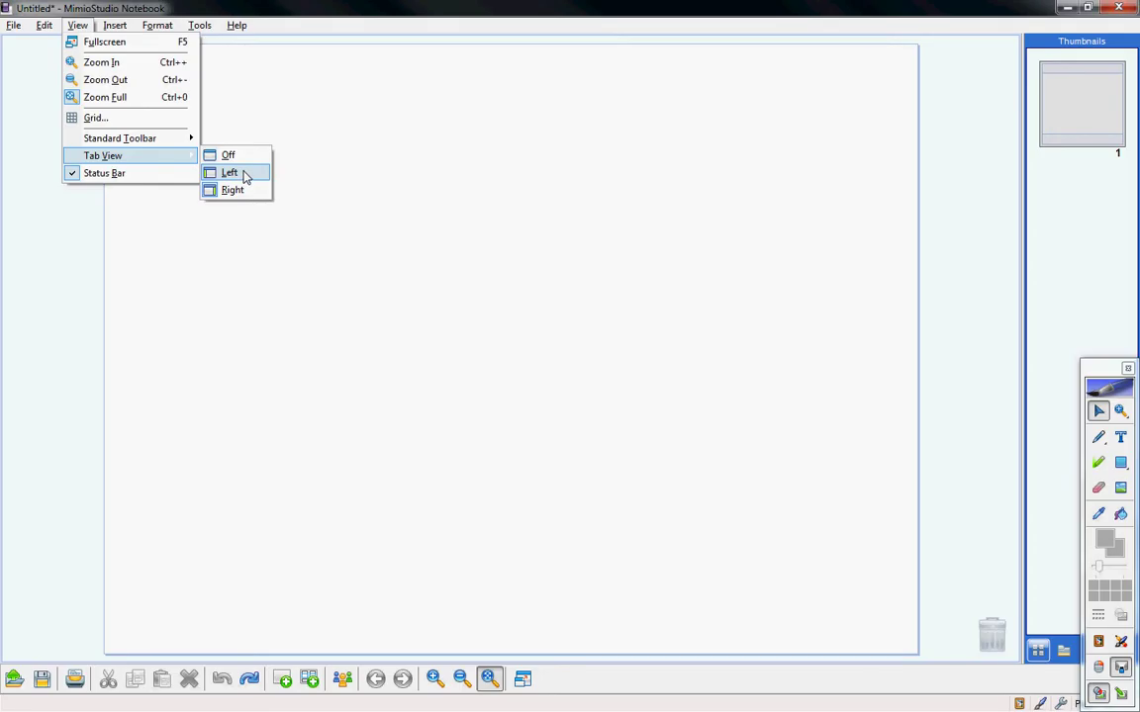
left_click(228, 173)
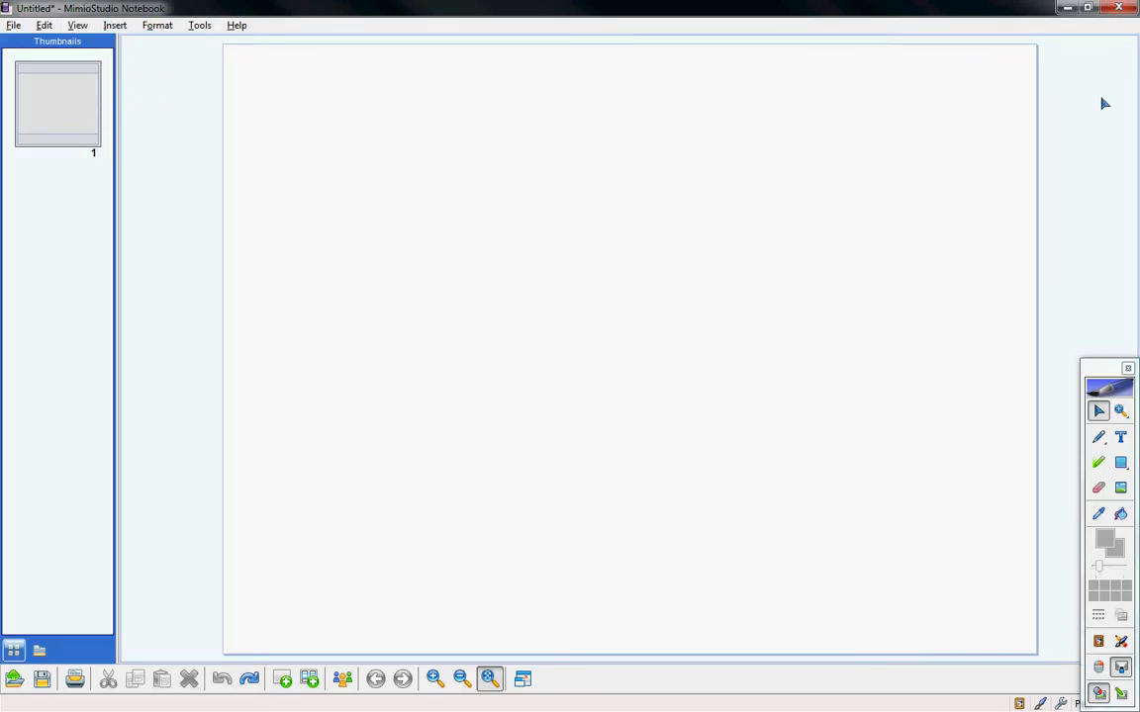
left_click(77, 24)
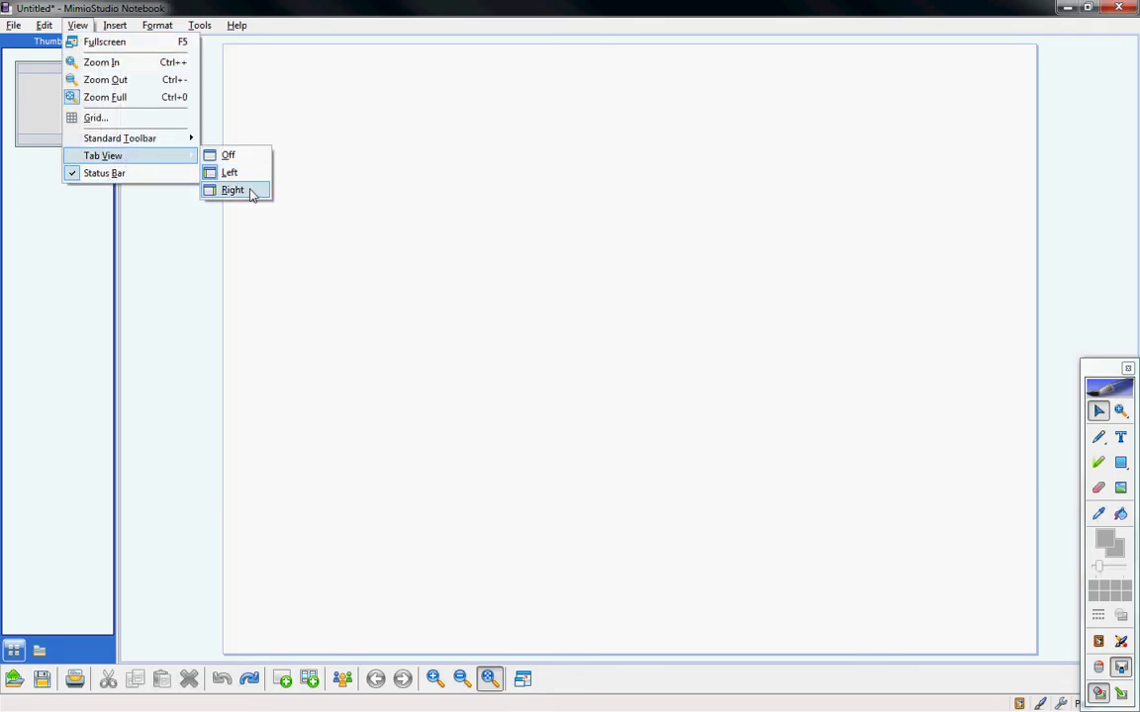
left_click(232, 190)
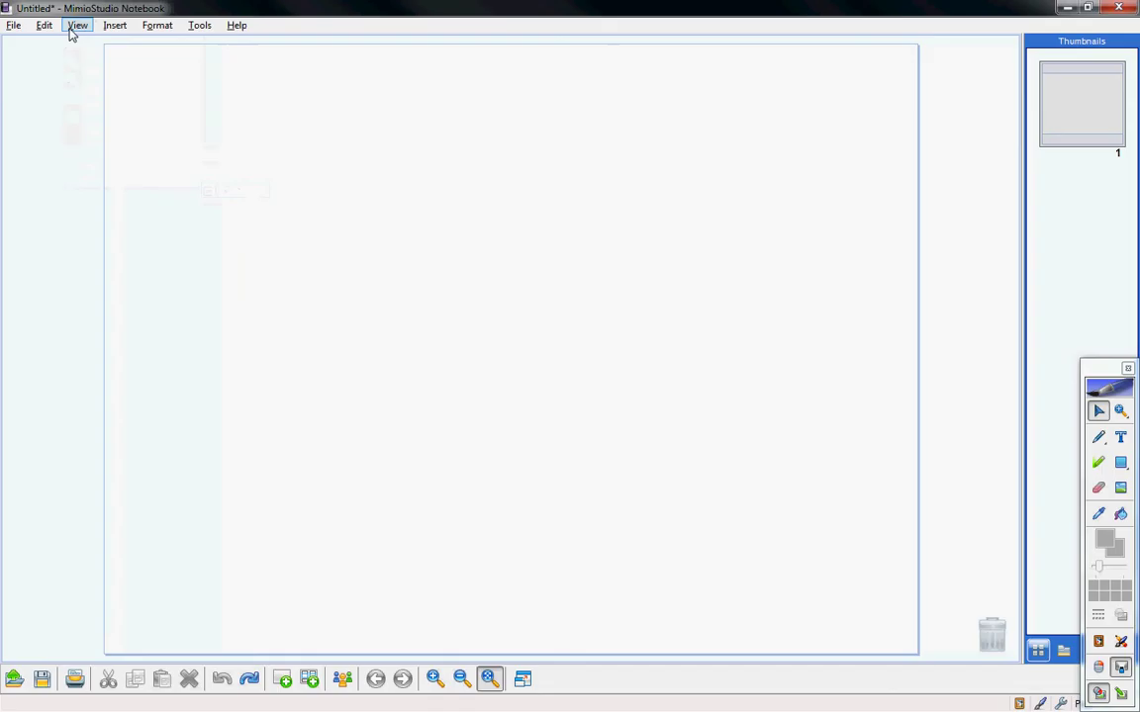
left_click(71, 26)
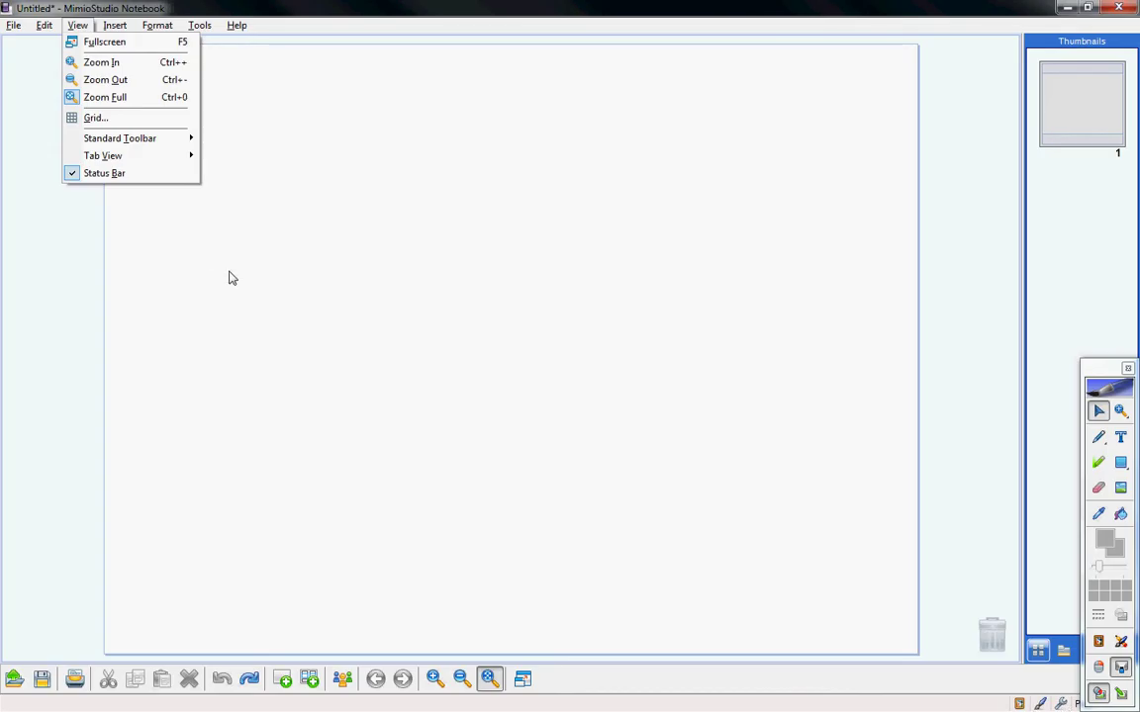
left_click(523, 679)
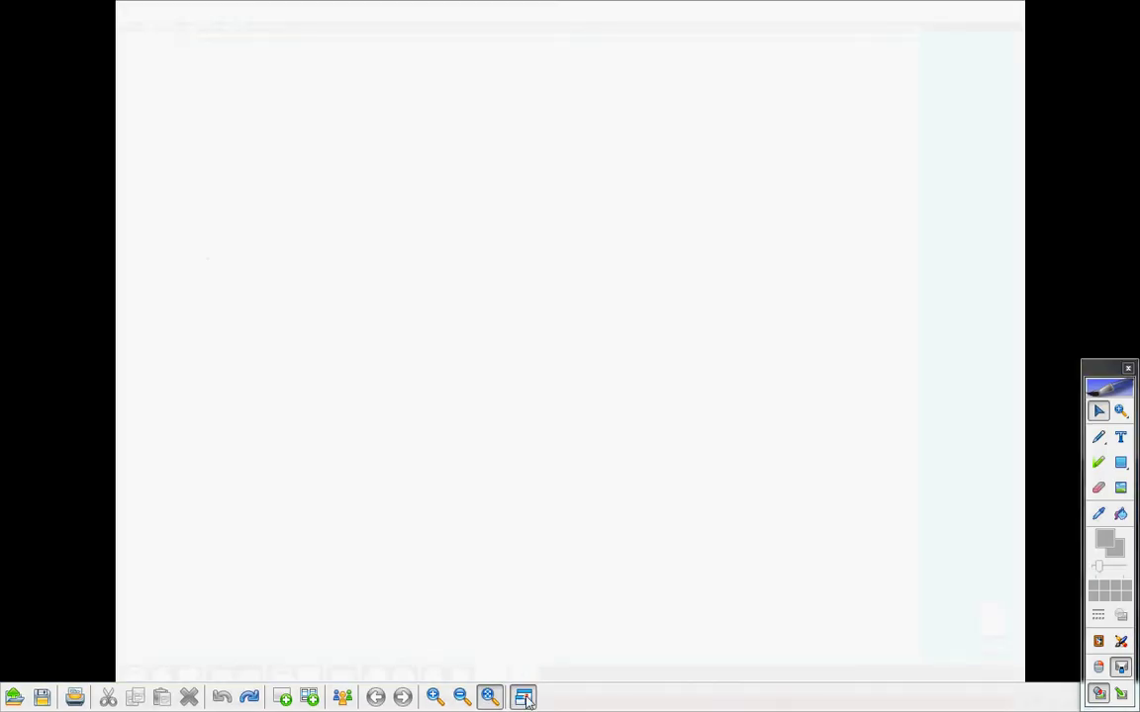
Leave fullscreen and show the Insert menu's page, gallery and transition options
left_click(524, 697)
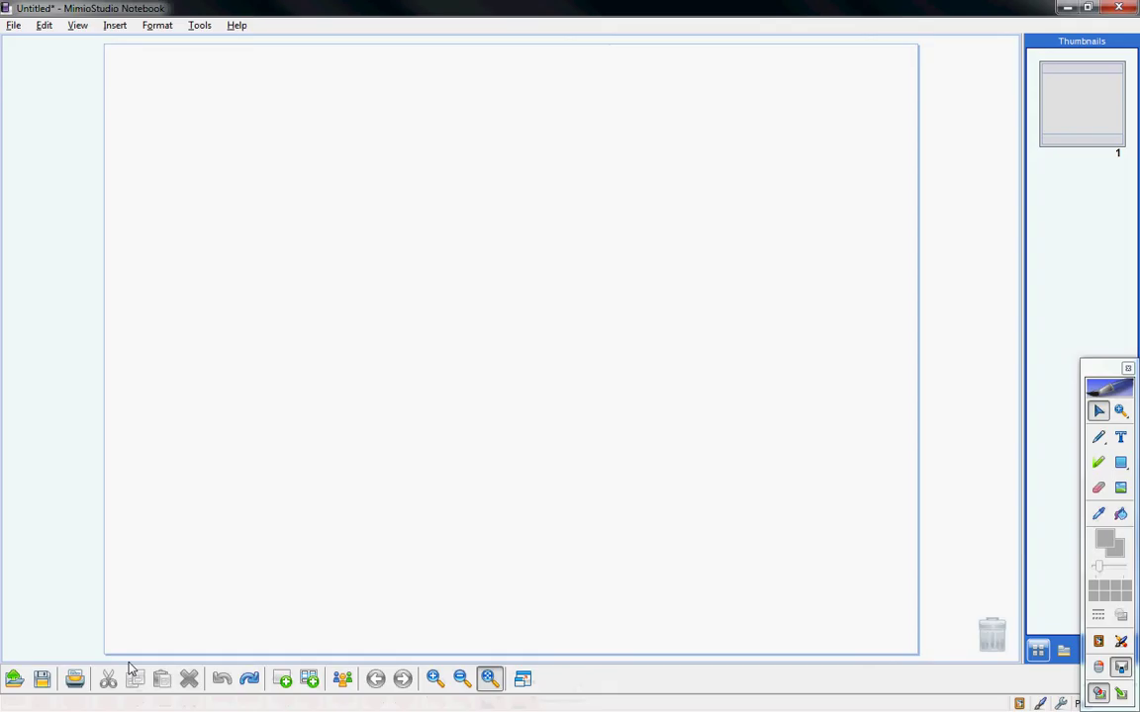
left_click(117, 26)
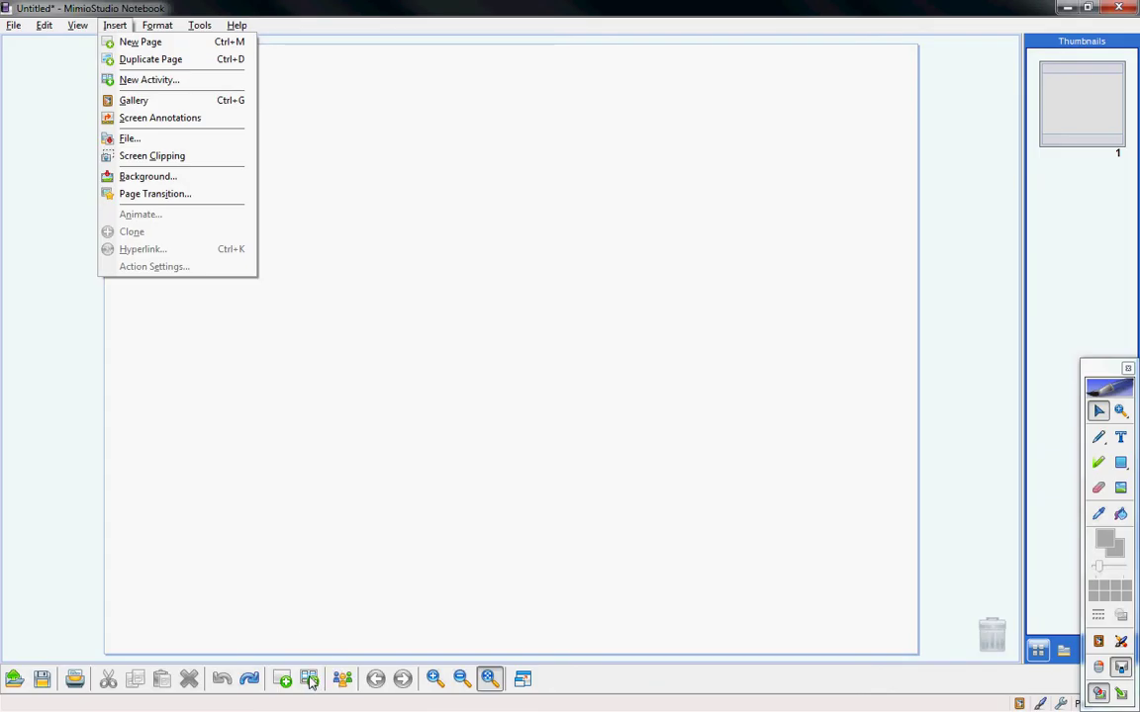
Start a new Social Studies, grade 3-5, 4 Column Chart activity
left_click(196, 79)
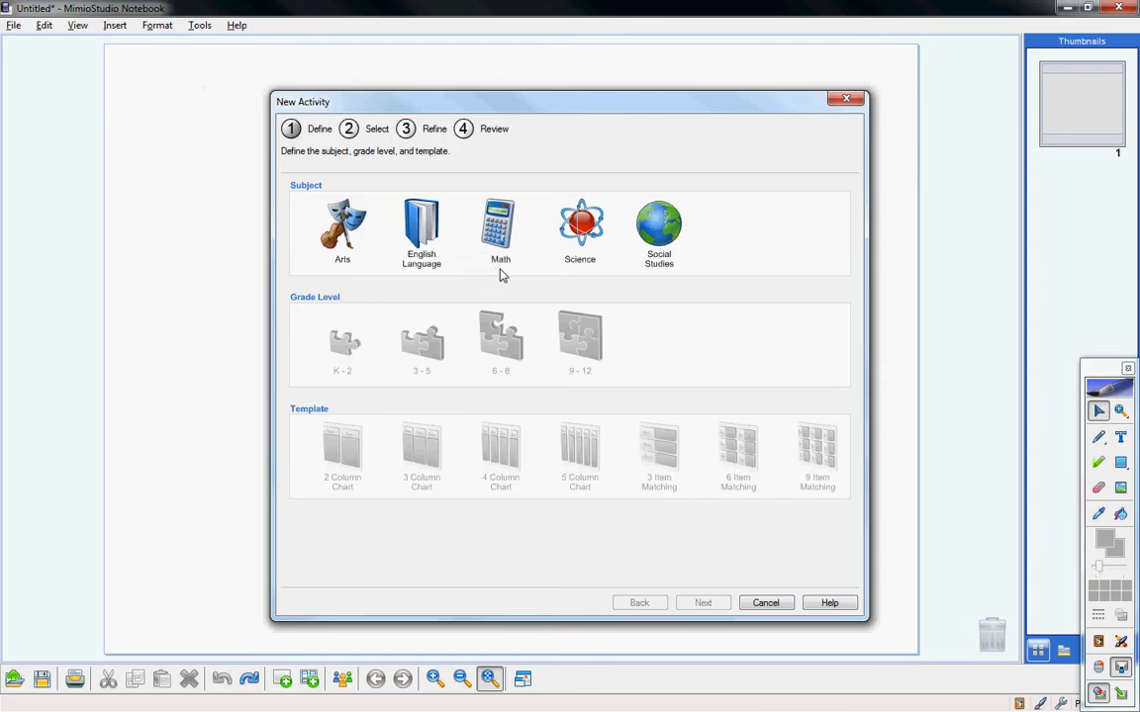
left_click(665, 256)
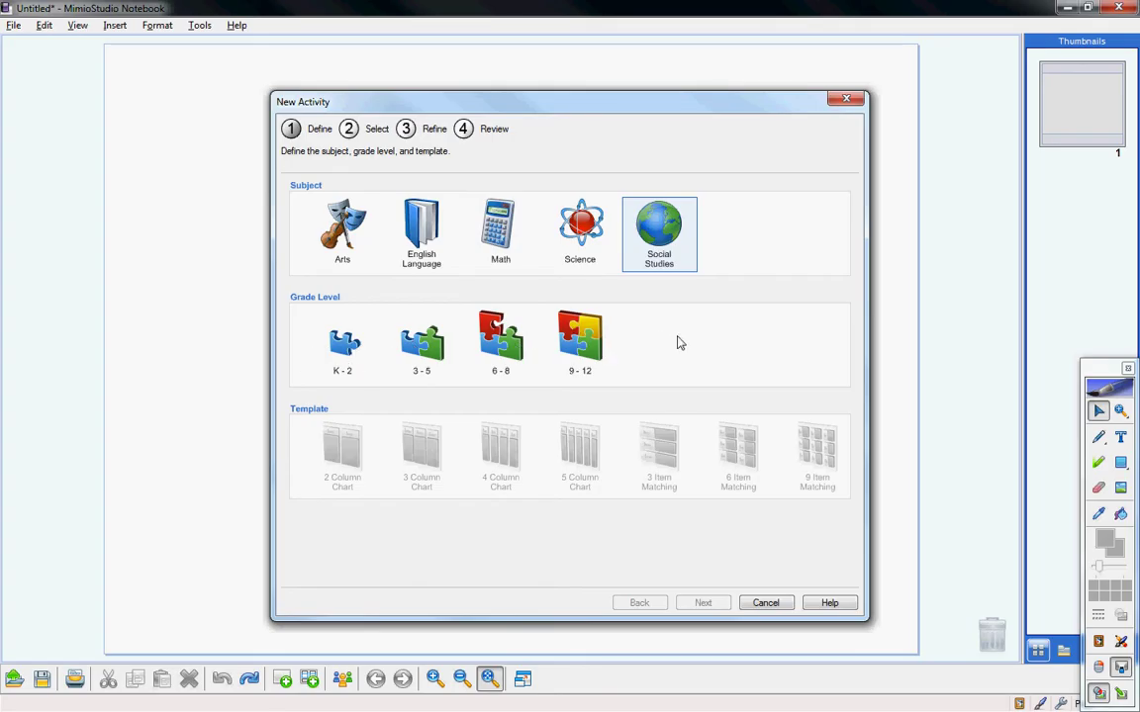
left_click(426, 351)
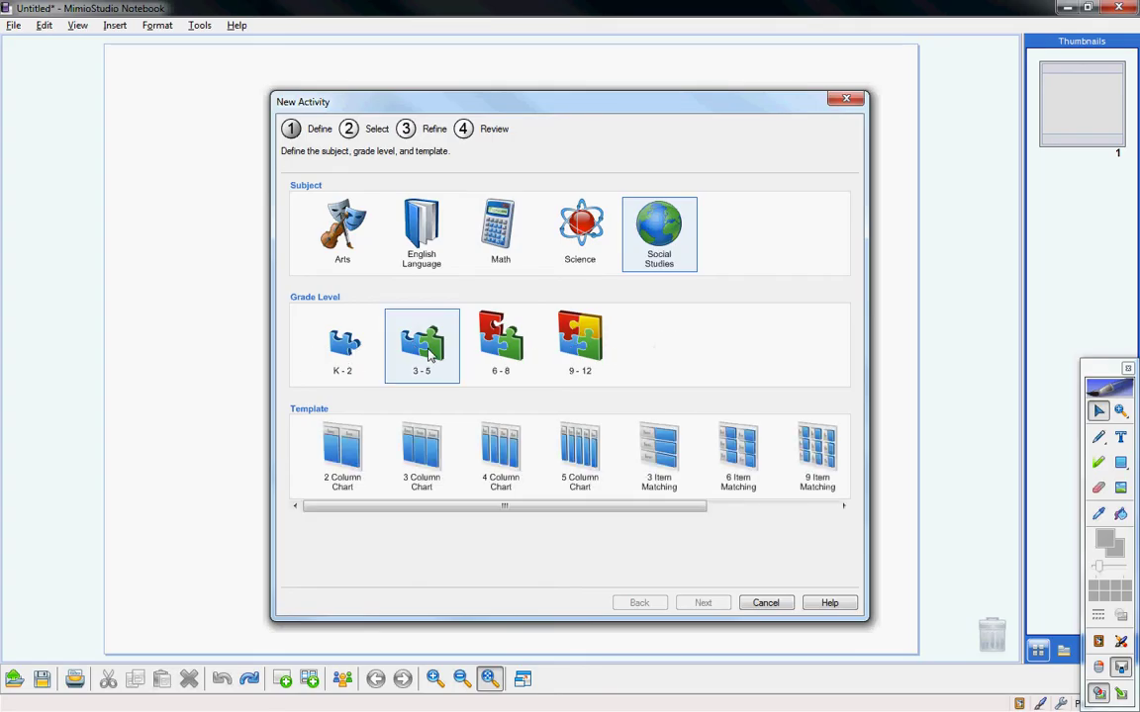
left_click(508, 452)
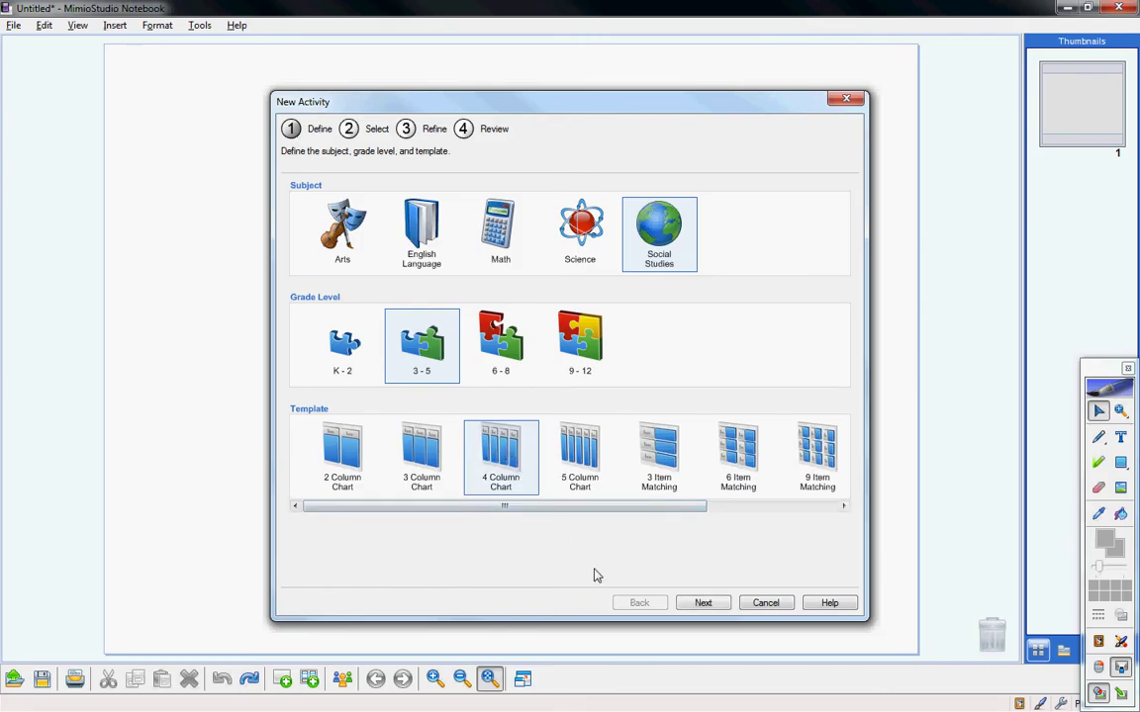
left_click(701, 602)
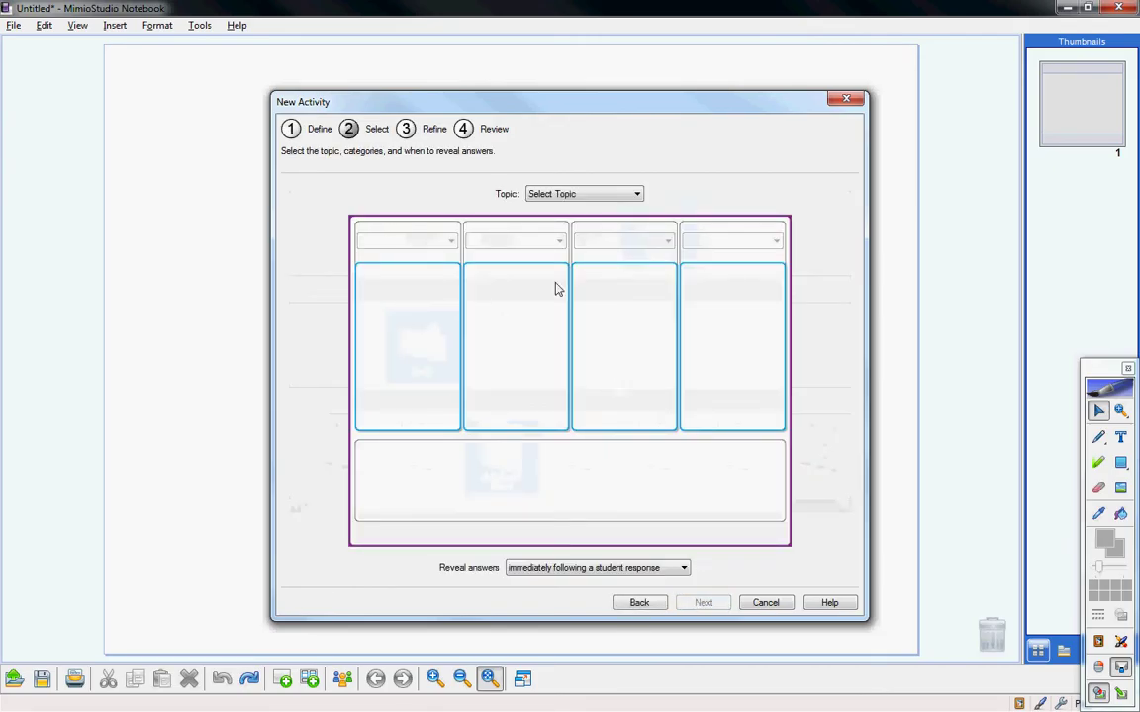
Set the topic to U.S. Regions with Midwest as the first column
left_click(582, 194)
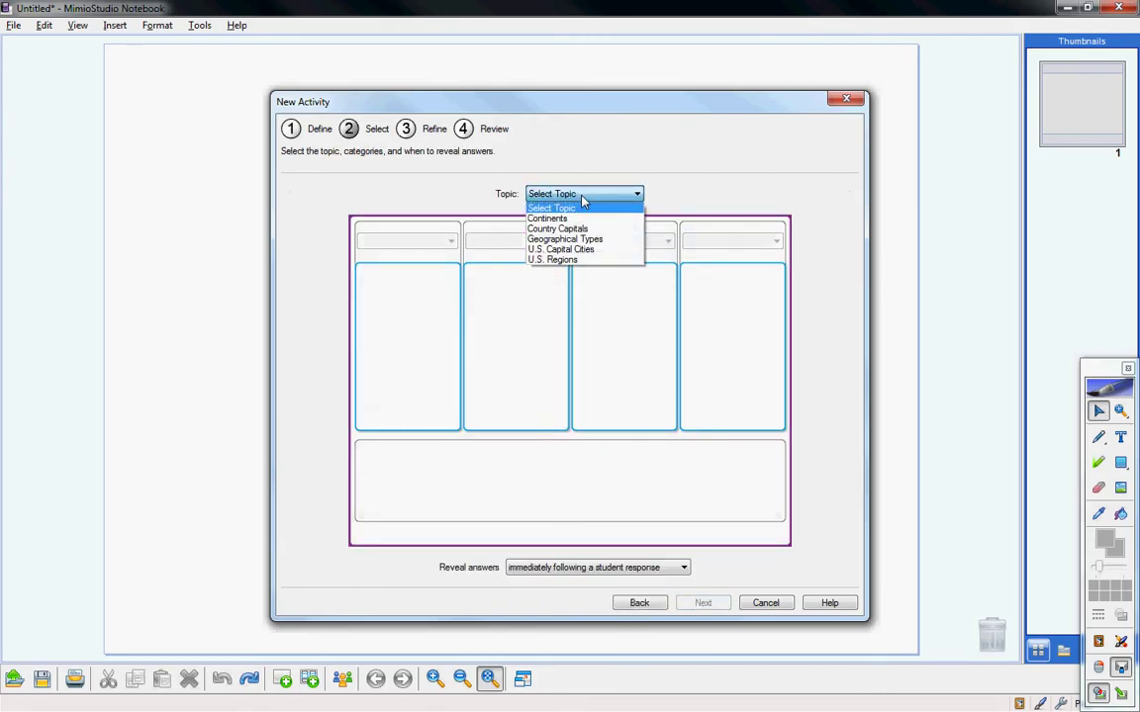
left_click(583, 260)
left_click(430, 247)
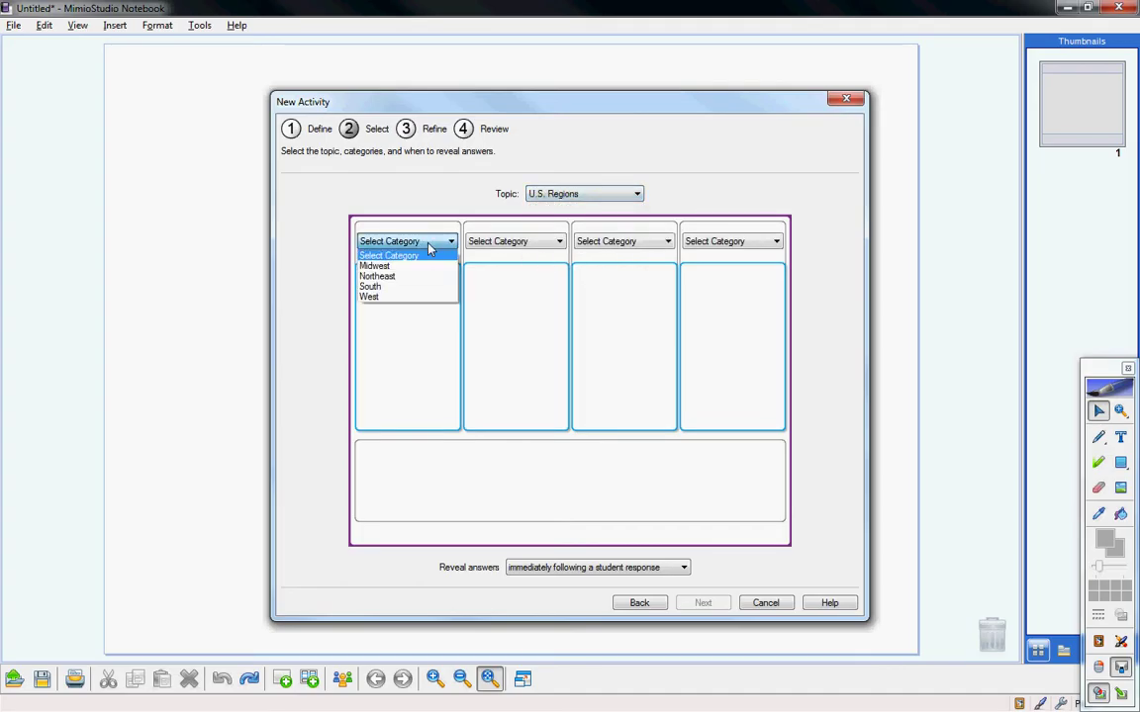
left_click(422, 266)
left_click(530, 247)
left_click(132, 629)
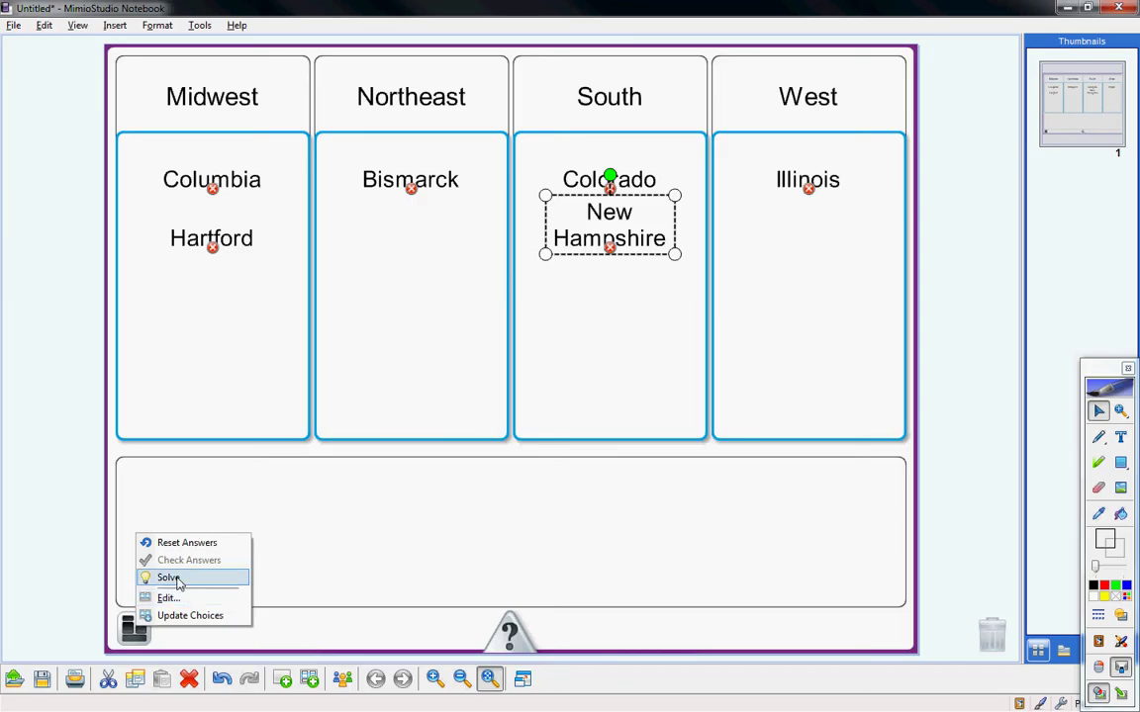
Reset the answers, then place Columbia in South and Bismarck in Midwest
left_click(202, 543)
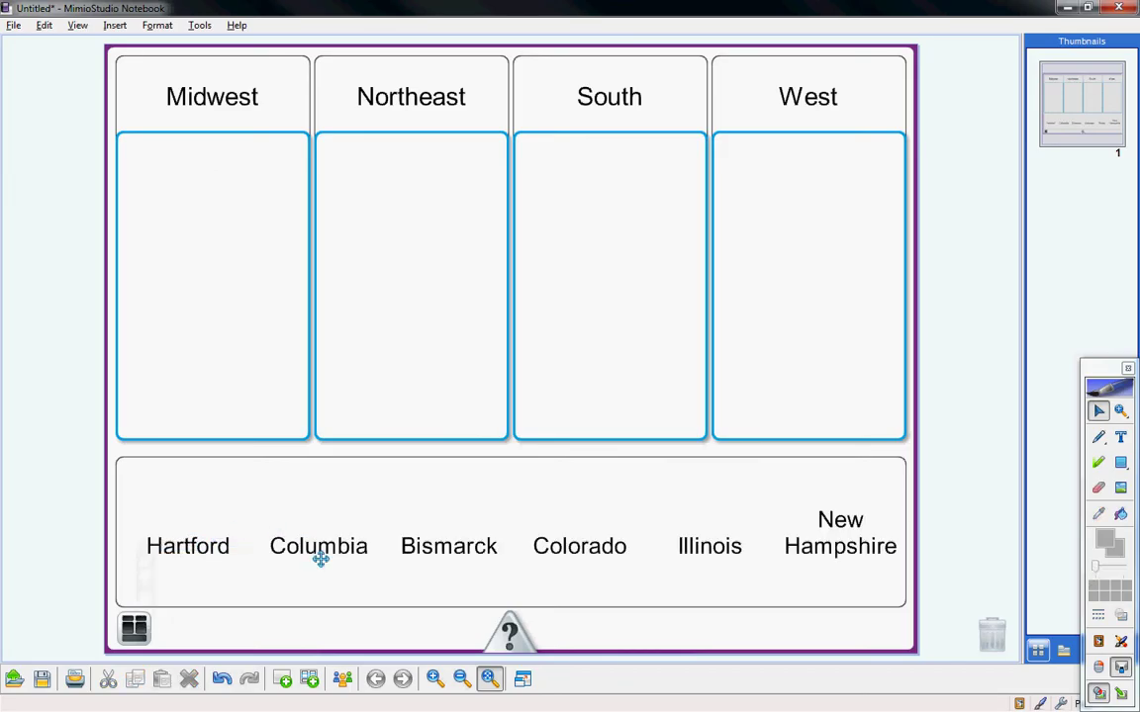
left_click_drag(320, 559, 610, 191)
left_click_drag(448, 550, 211, 183)
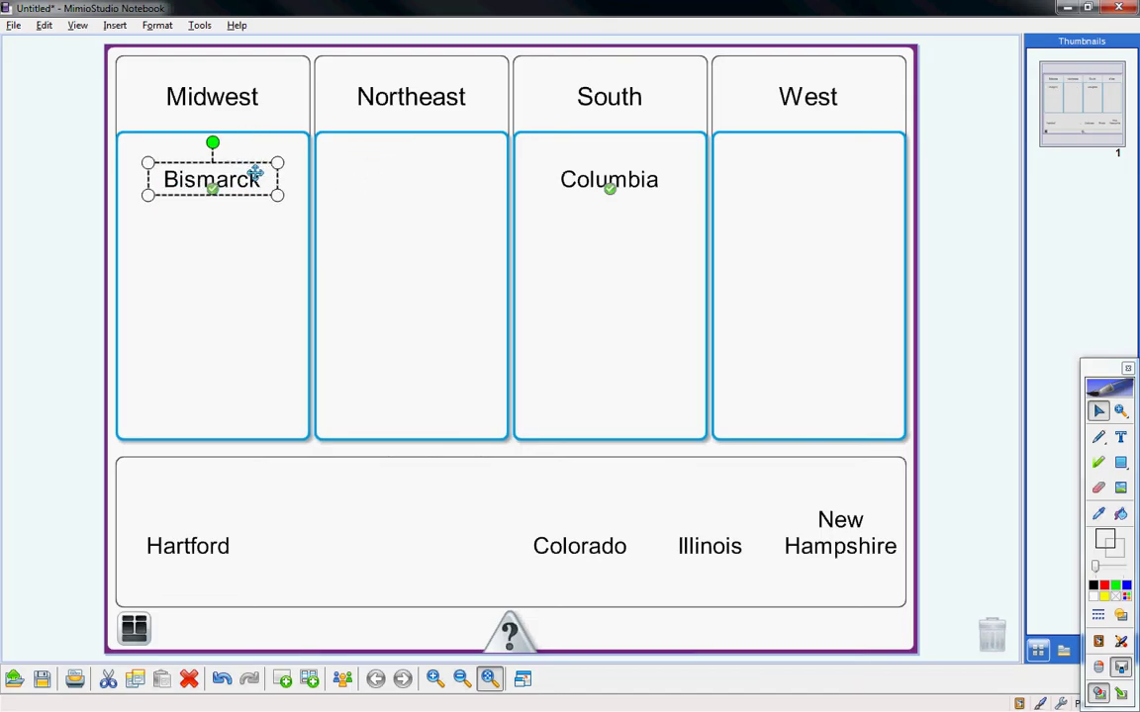
Solve the activity so the remaining names sort into their correct regions
left_click(134, 627)
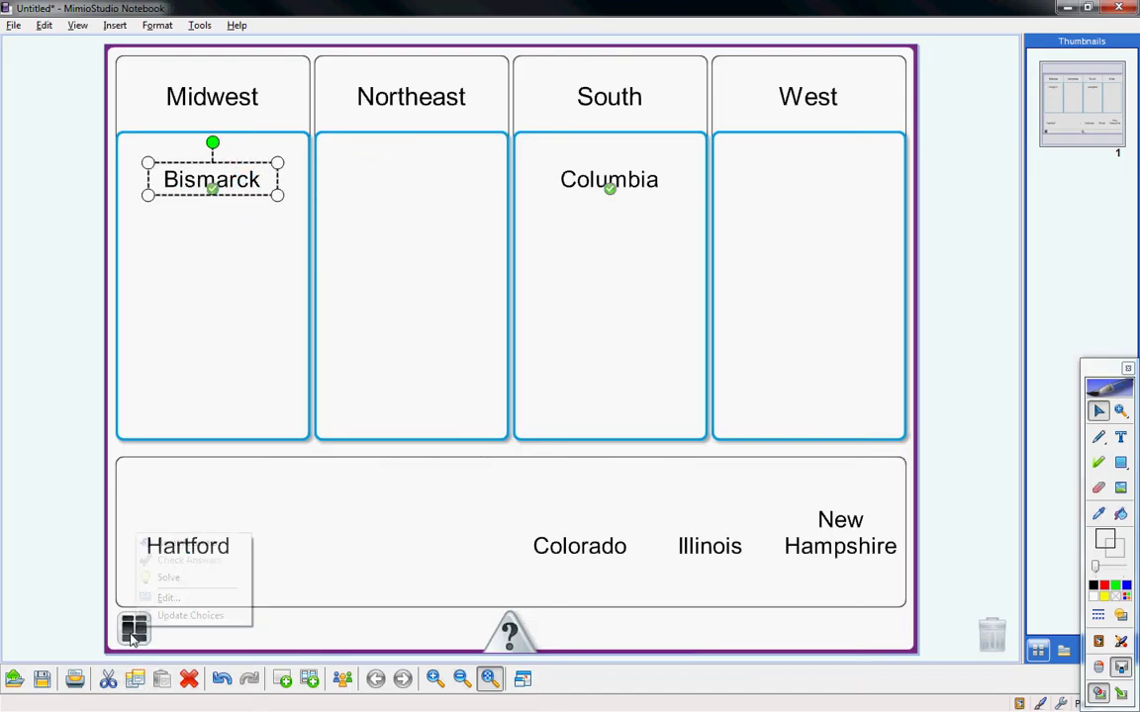
left_click(166, 578)
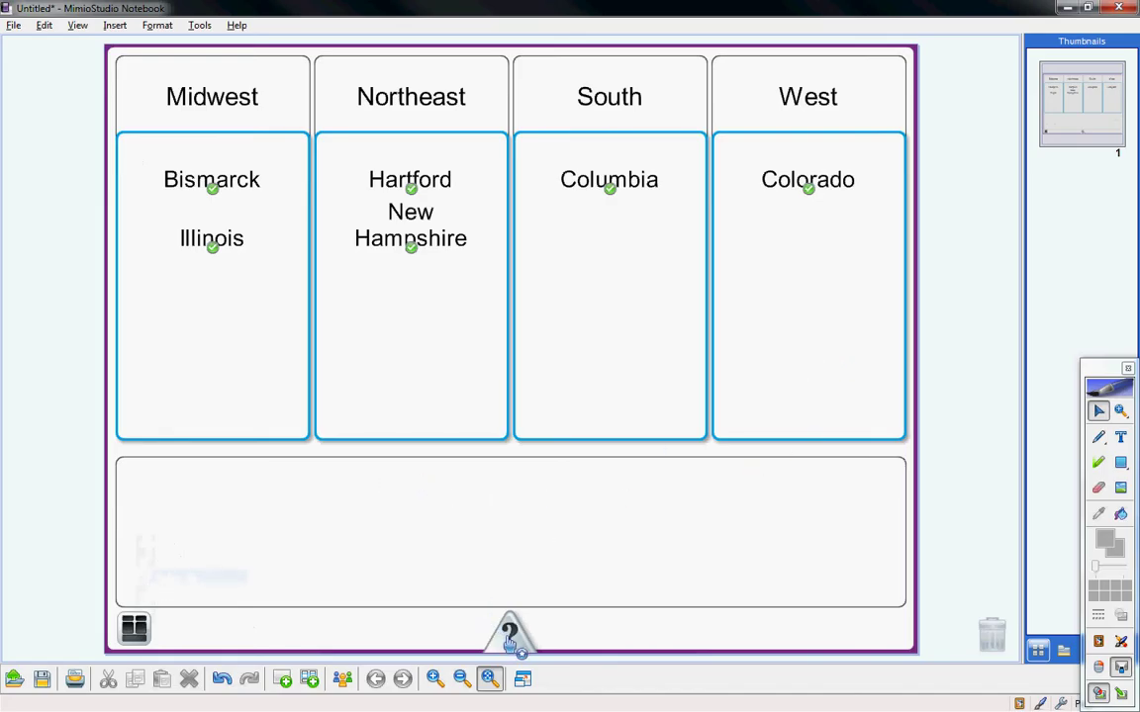
left_click(309, 678)
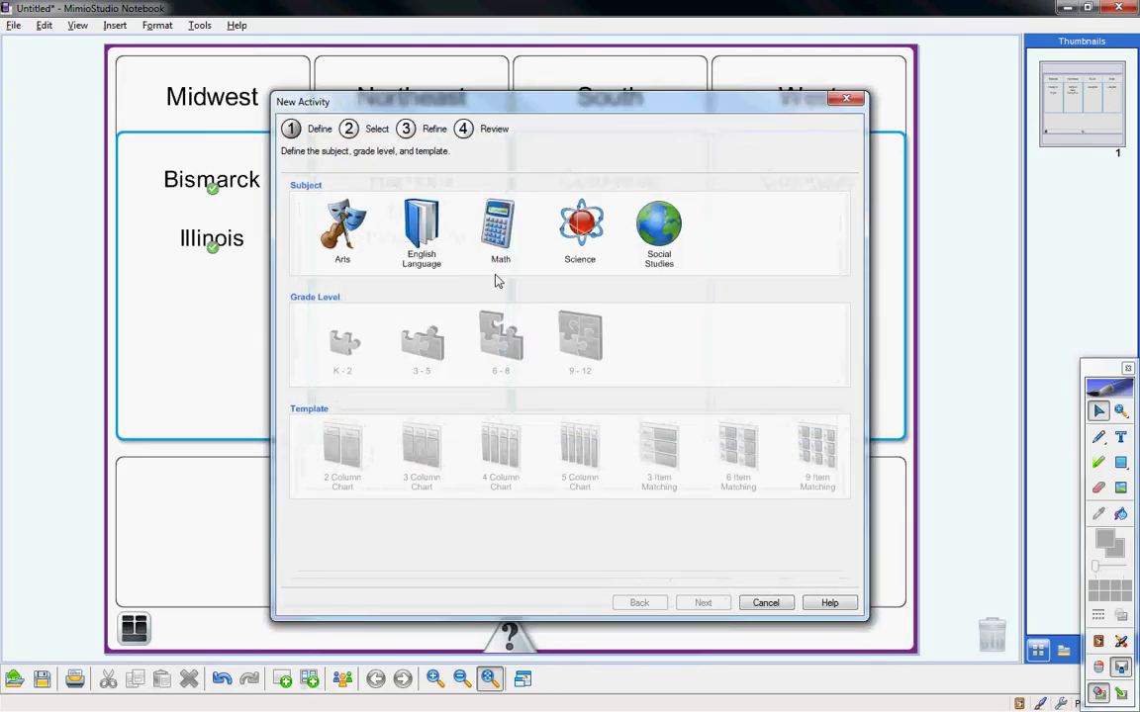
Choose Arts, grade 6-8 and the 4 Column Chart, then open the Arts topic list
left_click(342, 225)
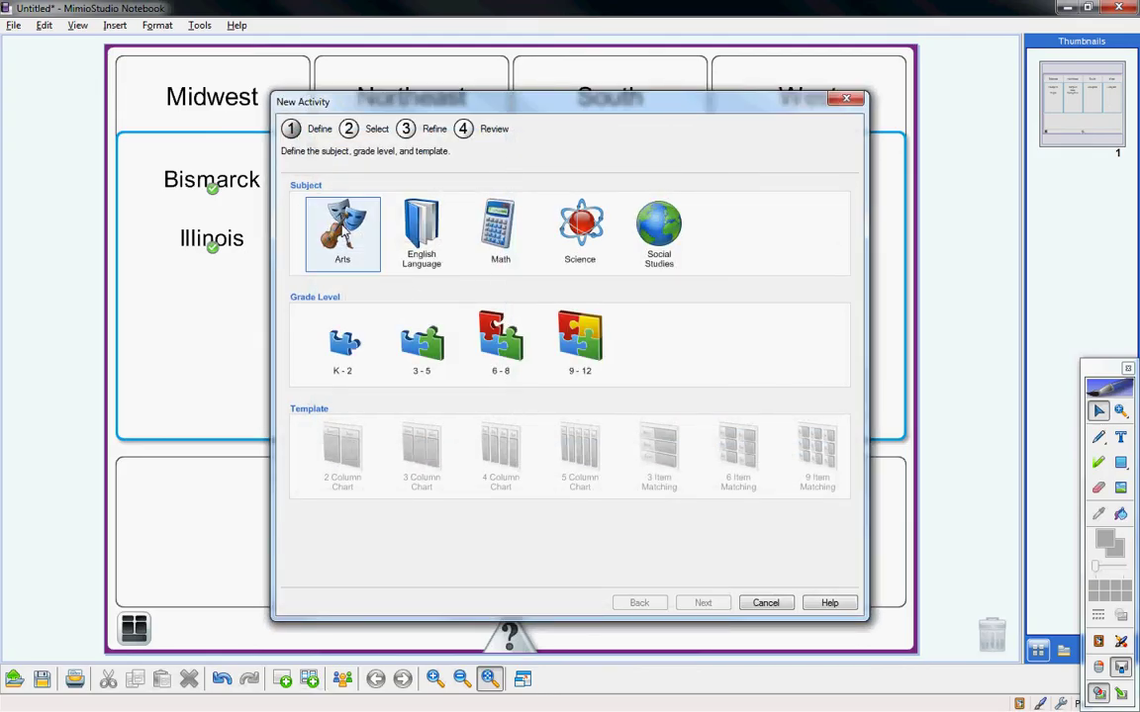
left_click(498, 341)
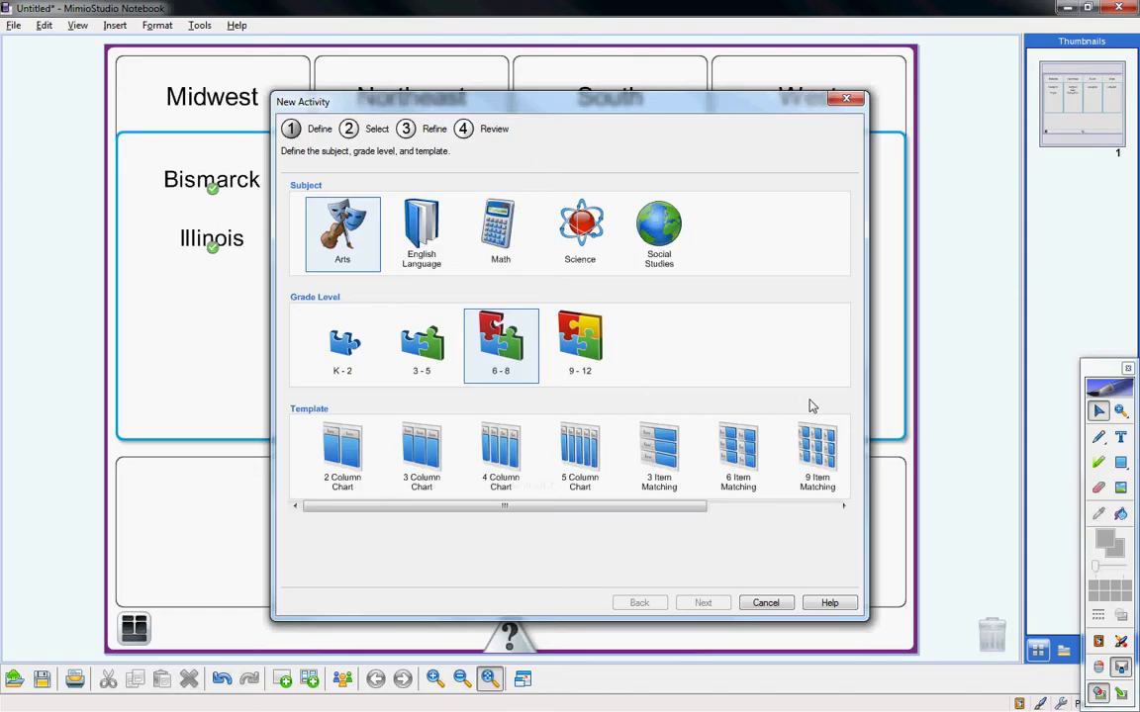
left_click(505, 457)
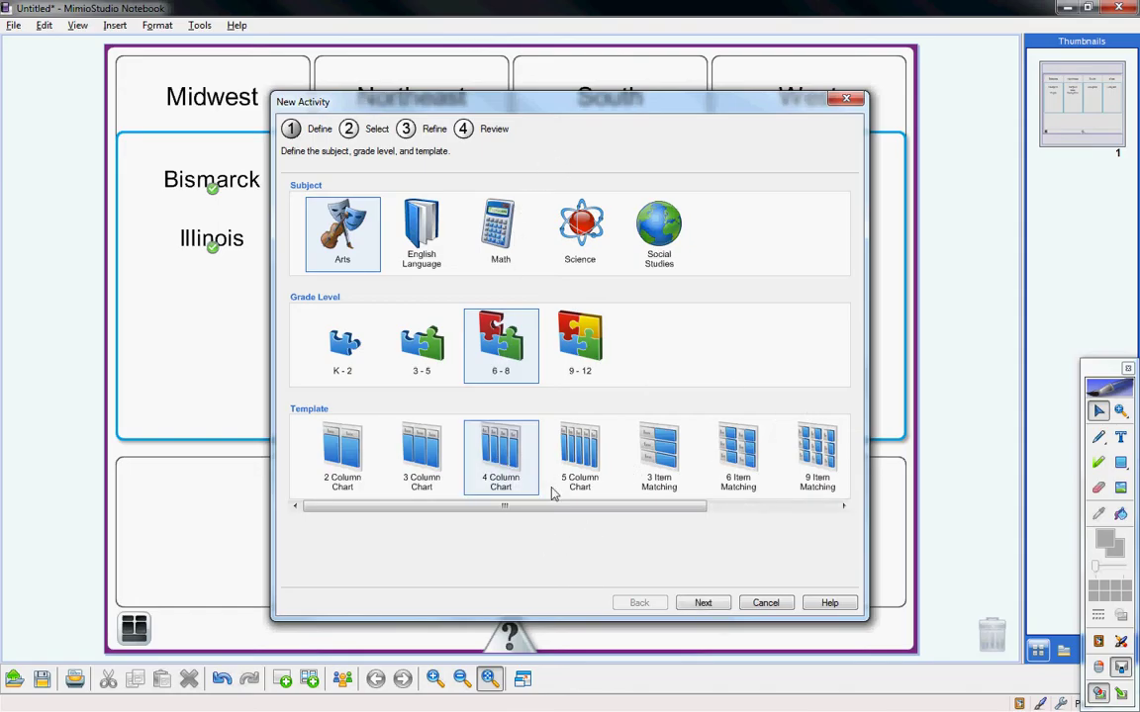
left_click(702, 603)
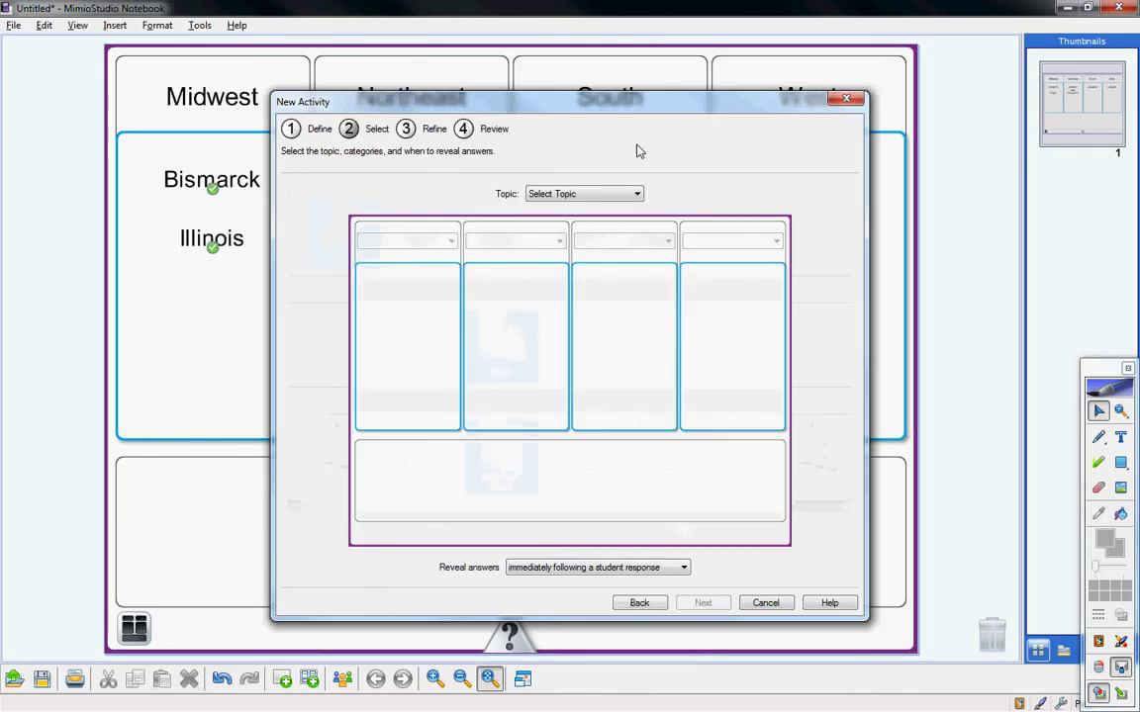
left_click(634, 195)
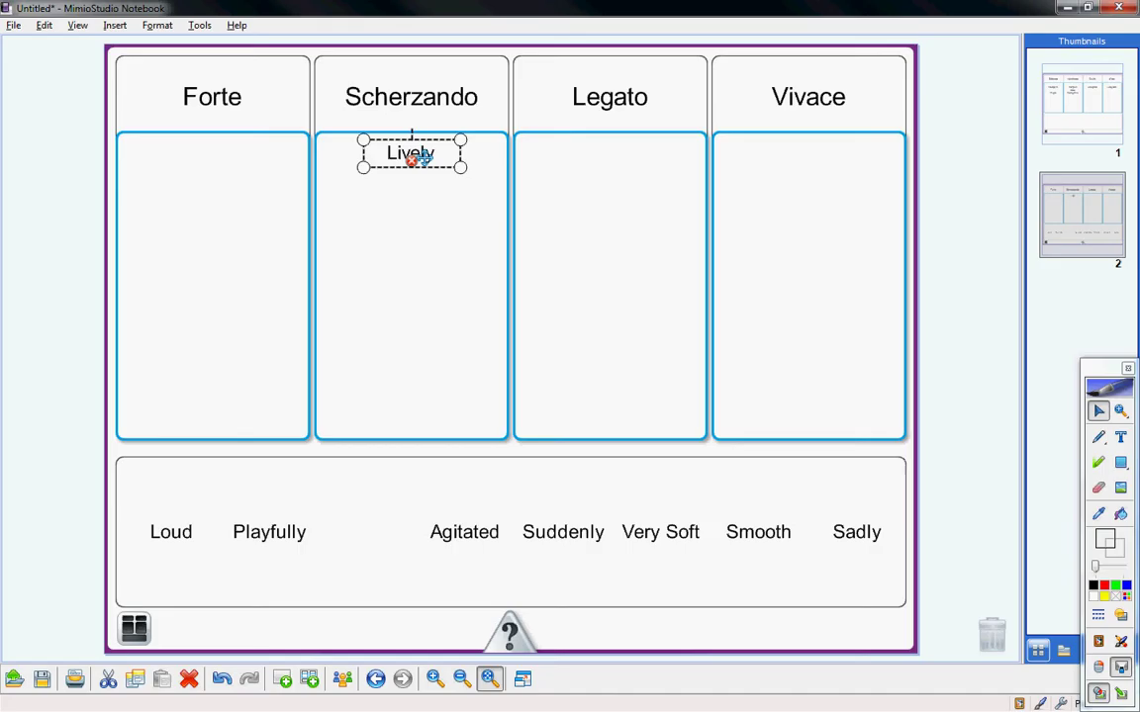
Sort Lively into the Vivace column, then start another new activity
left_click_drag(410, 182, 814, 181)
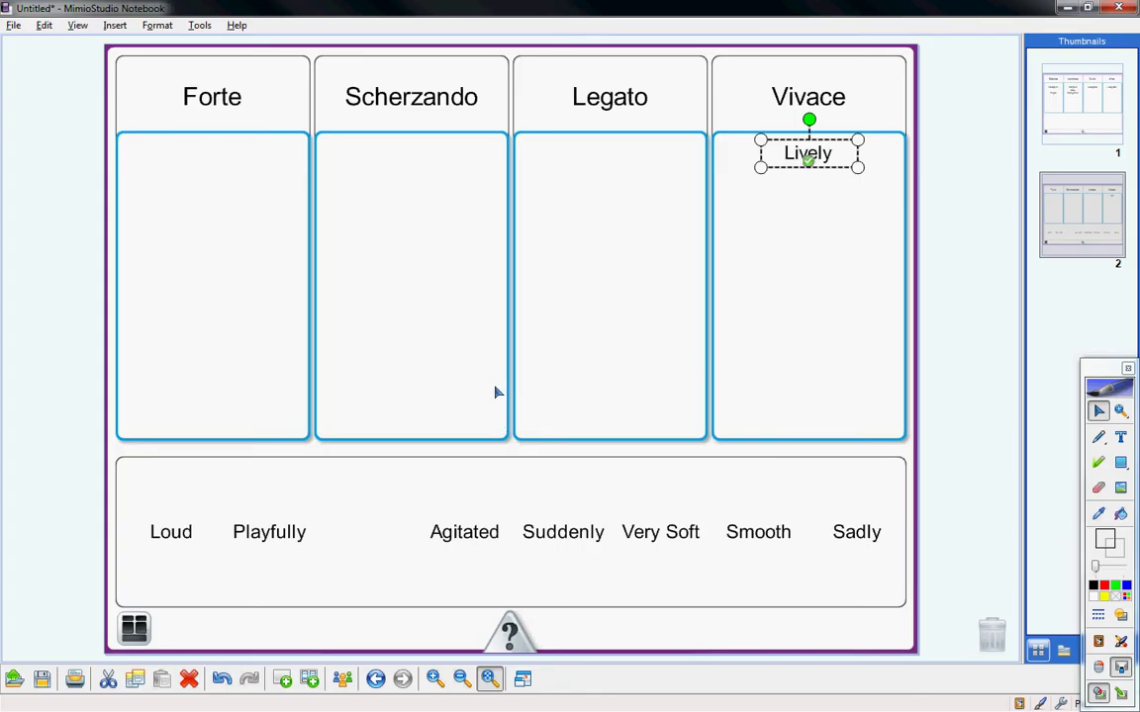
left_click(312, 677)
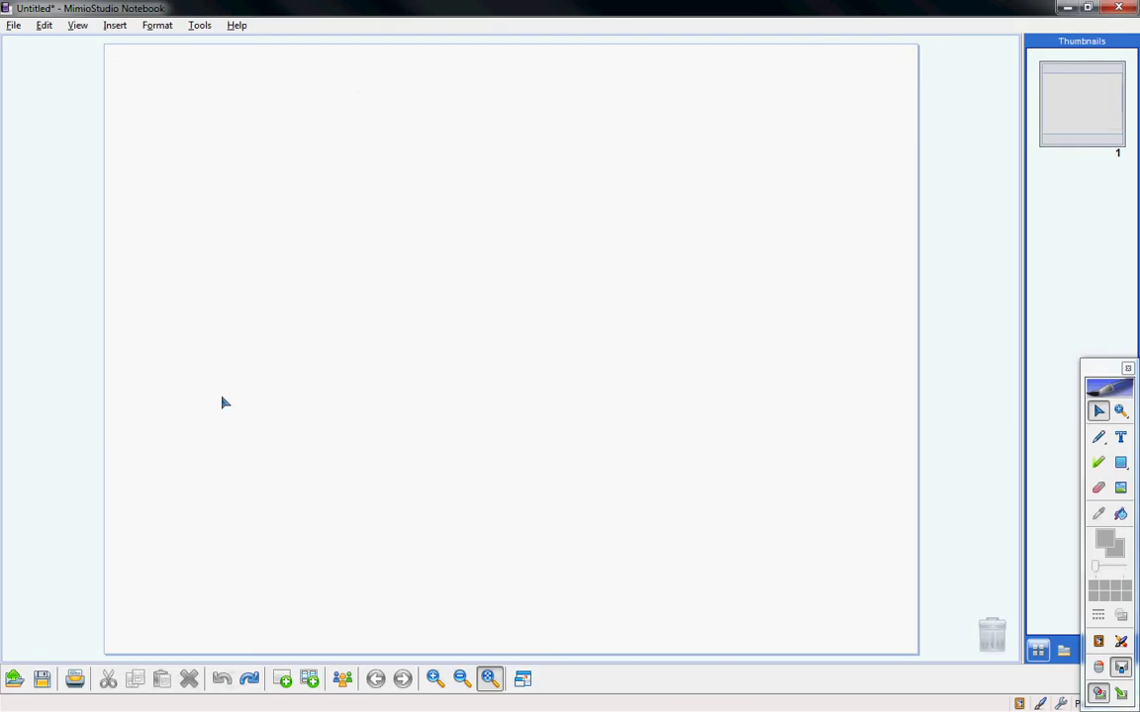
Insert the regions sorting activity onto the page and open MimioStudio Settings
left_click(248, 678)
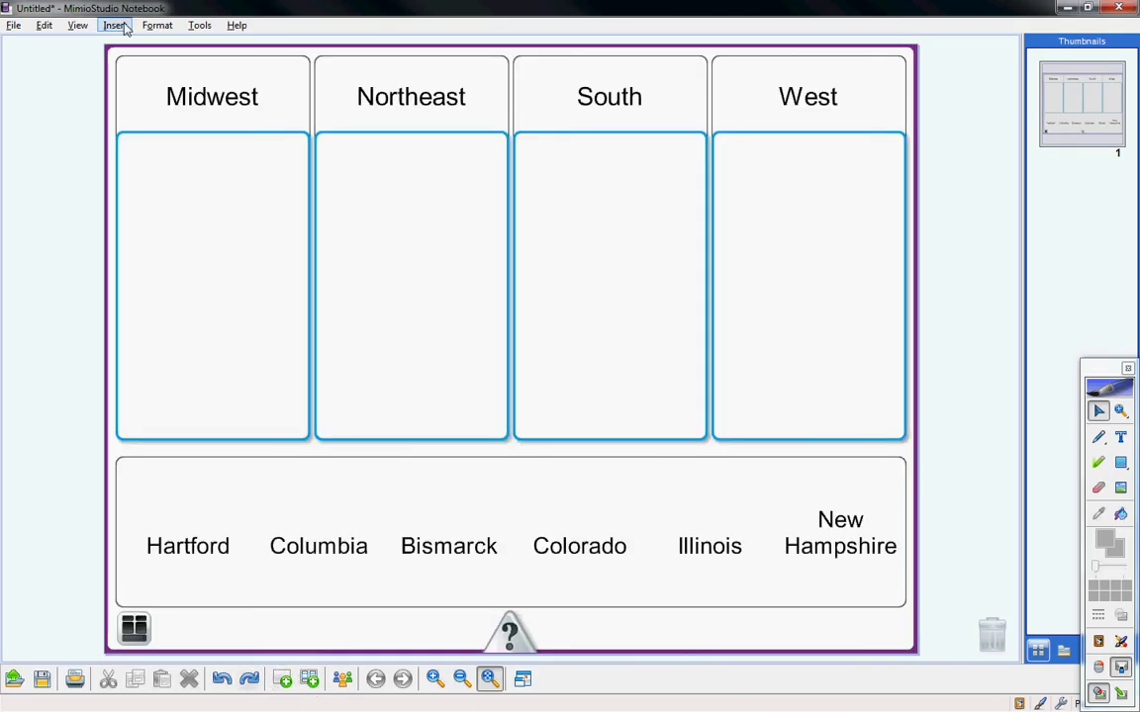
left_click(198, 25)
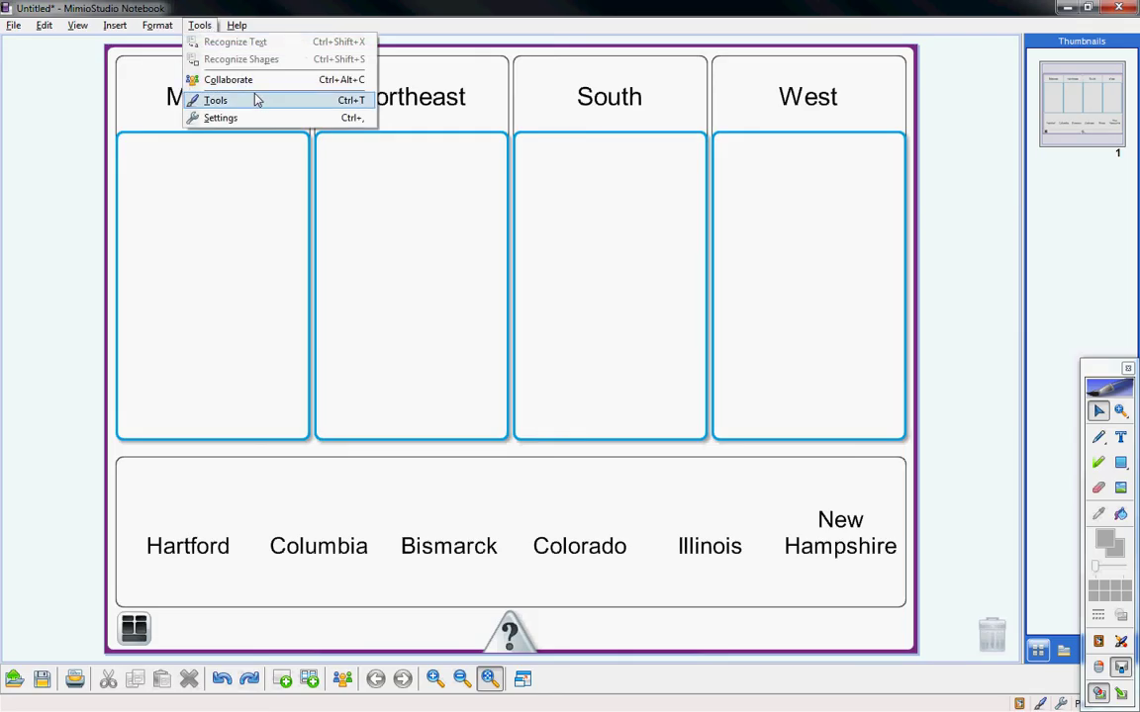
left_click(251, 120)
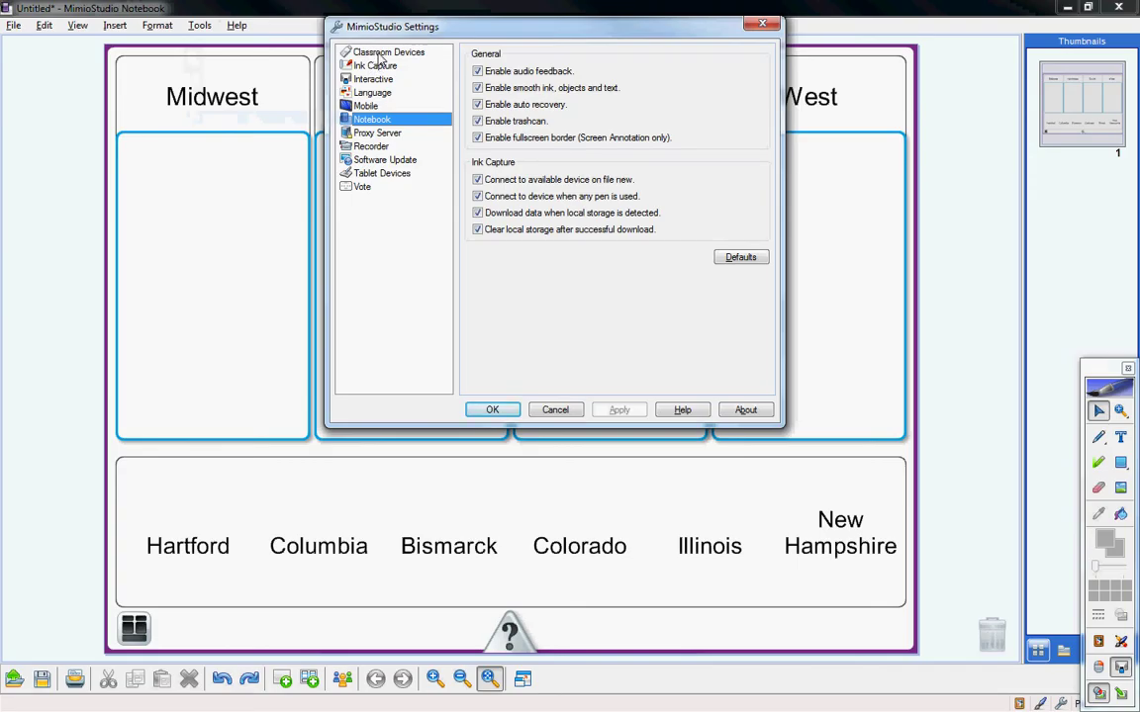
Check MimioHub and MimioTeach status under Classroom Devices, then view Ink Capture settings
left_click(368, 52)
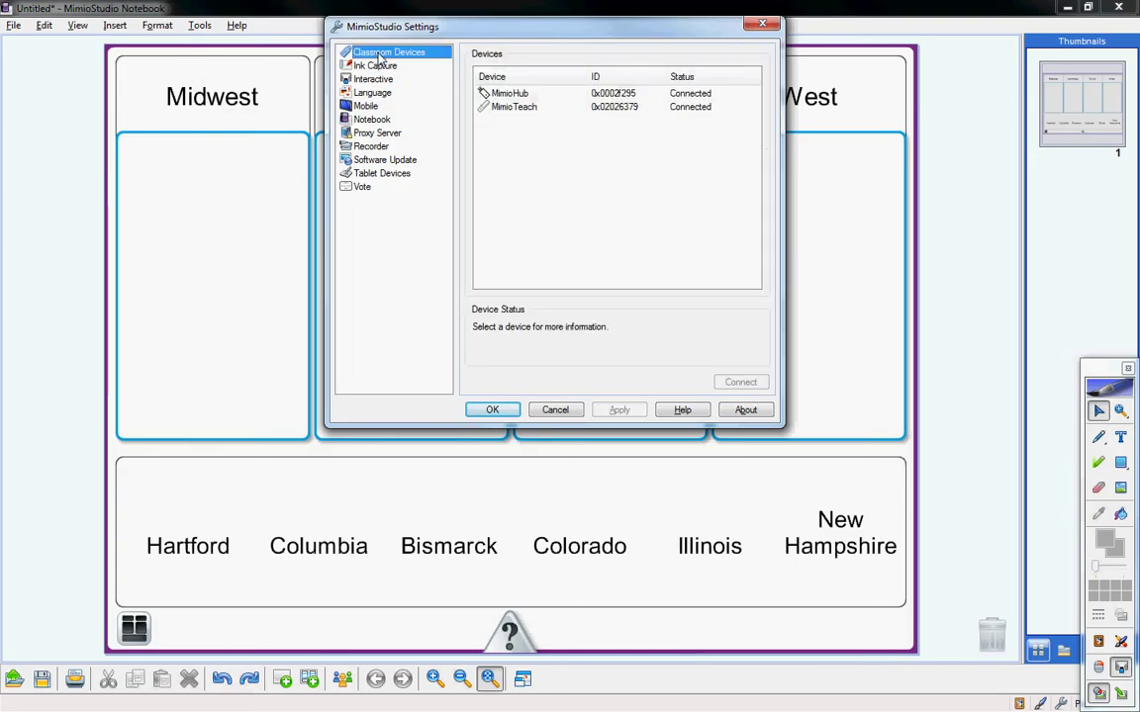
left_click(507, 94)
left_click(516, 109)
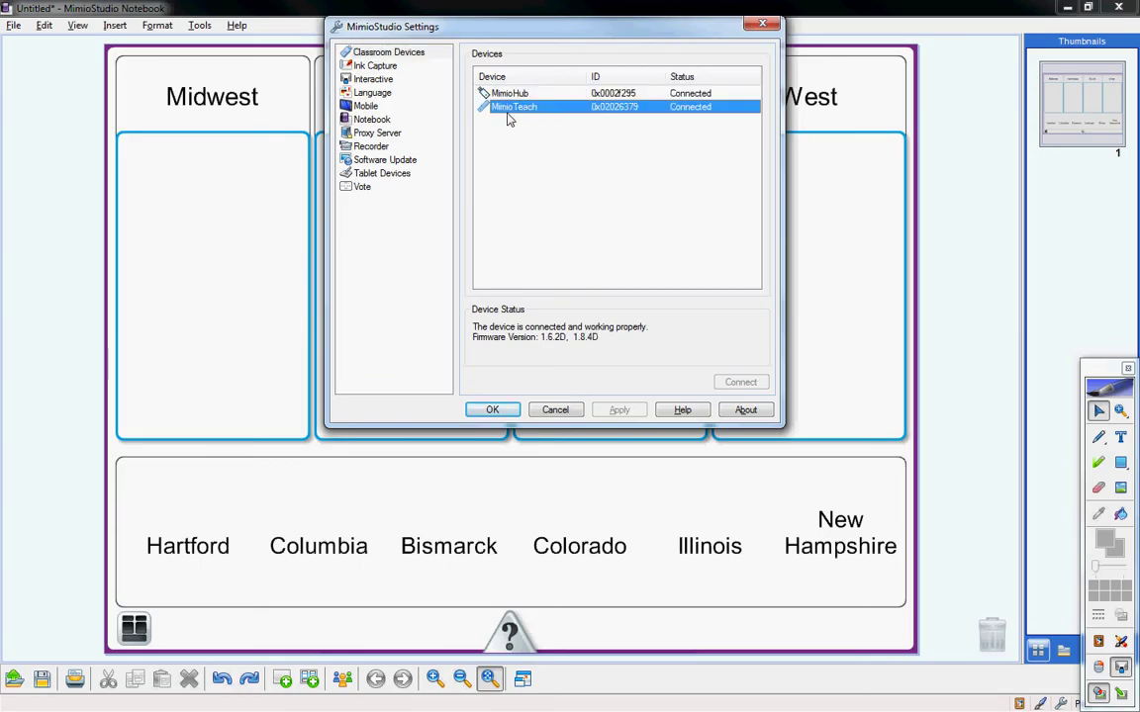
left_click(392, 69)
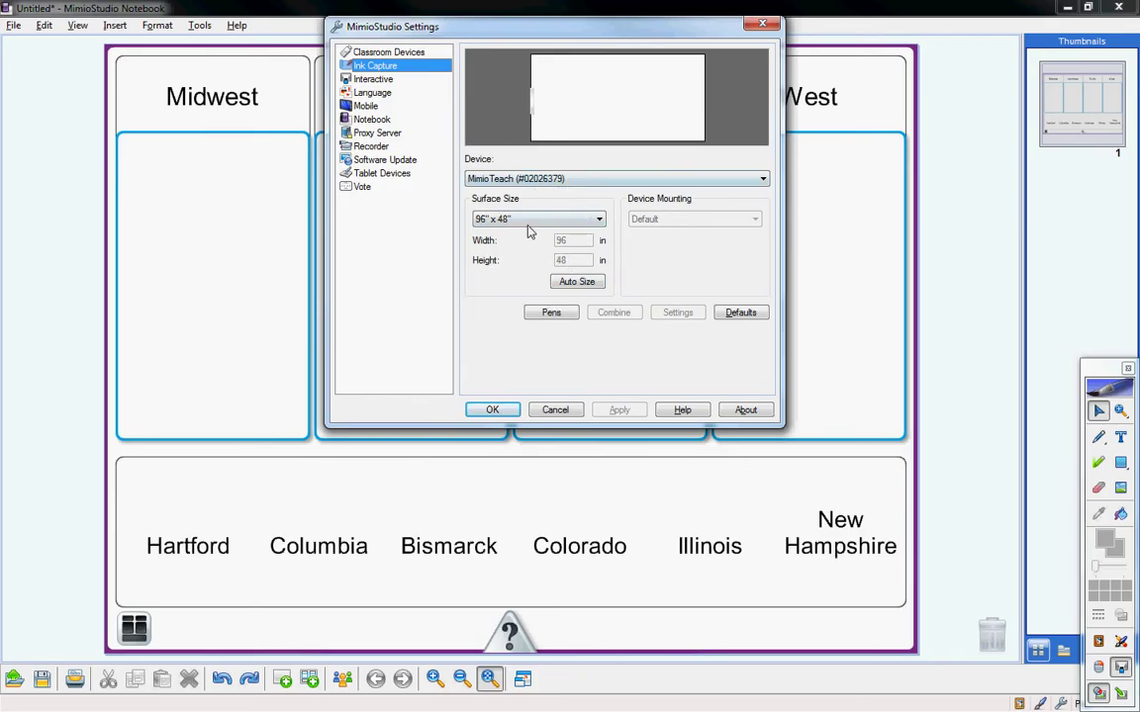
View the Interactive calibration settings and Action choice, then the Notebook options
left_click(373, 79)
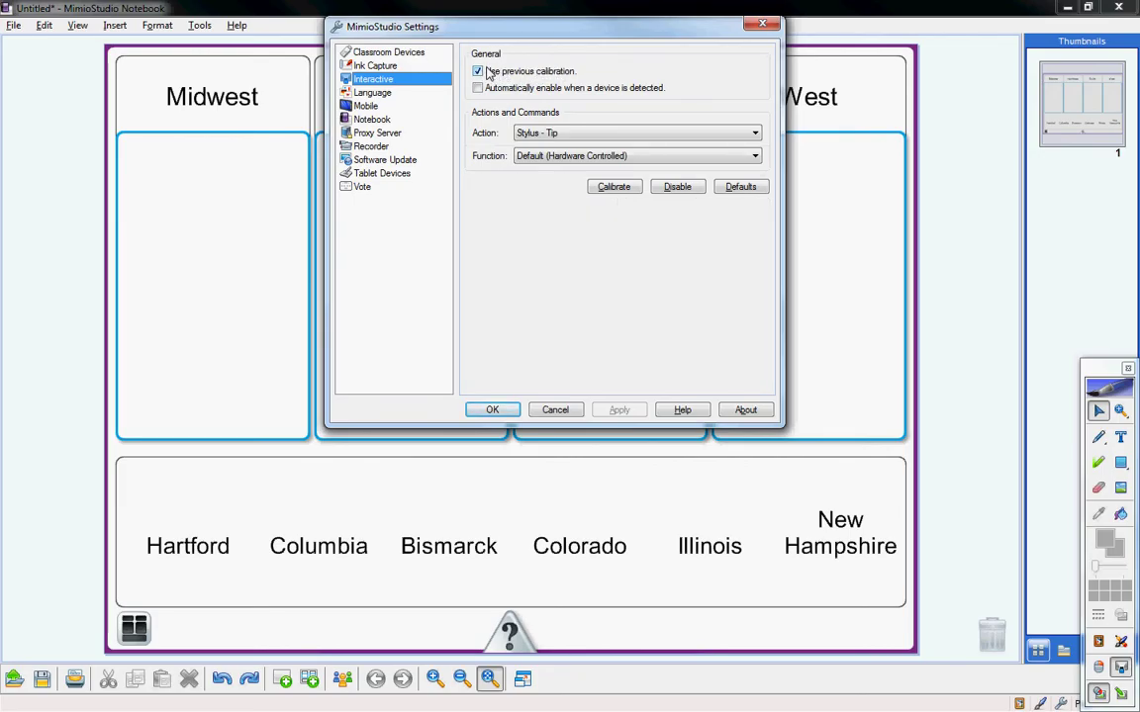
key("Tab")
key("Tab")
key("Tab")
key("Tab")
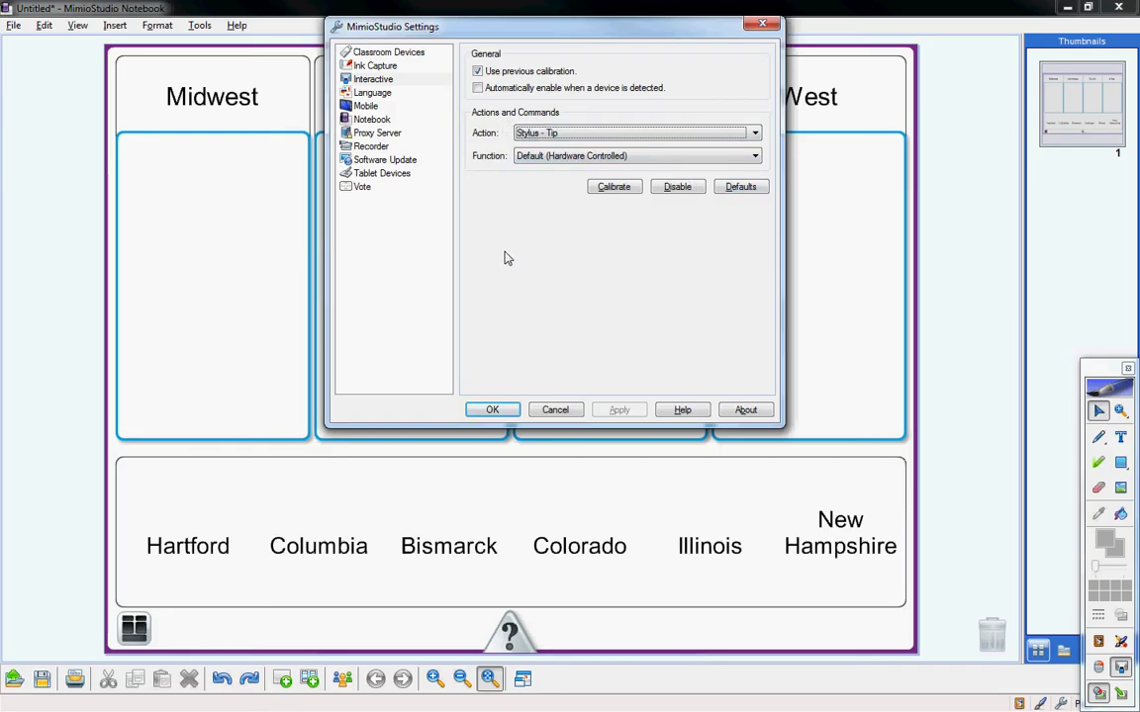
left_click(374, 119)
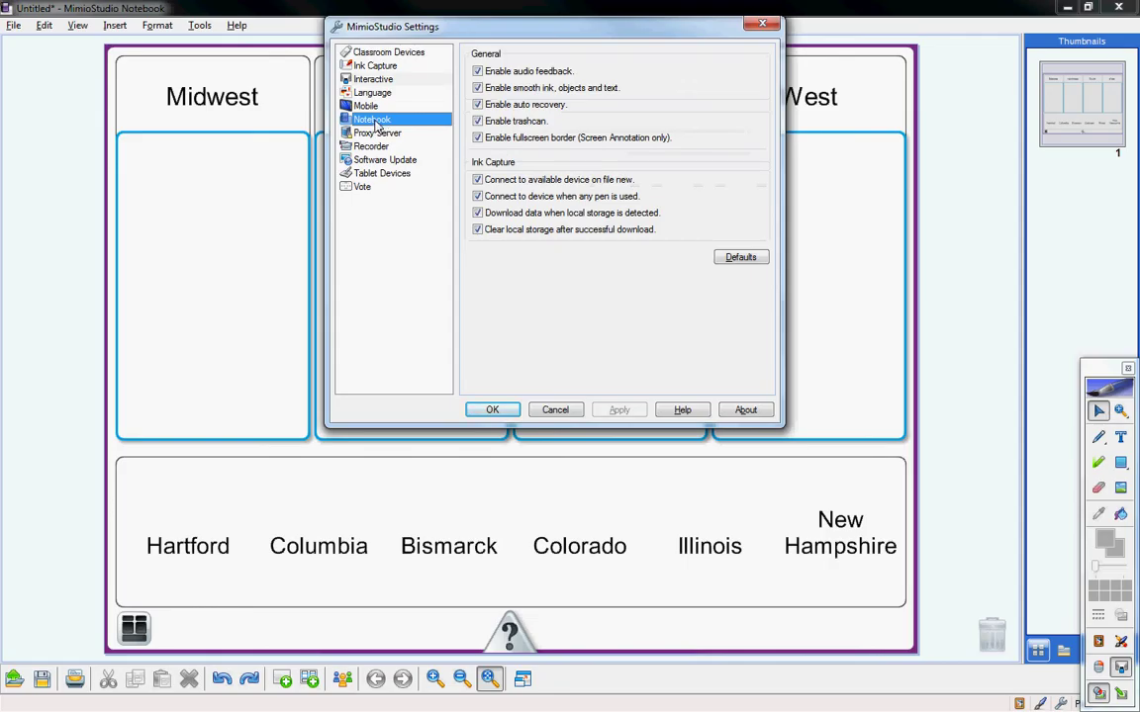
Review the Recorder, Tablet Devices and Vote settings pages in turn
left_click(368, 145)
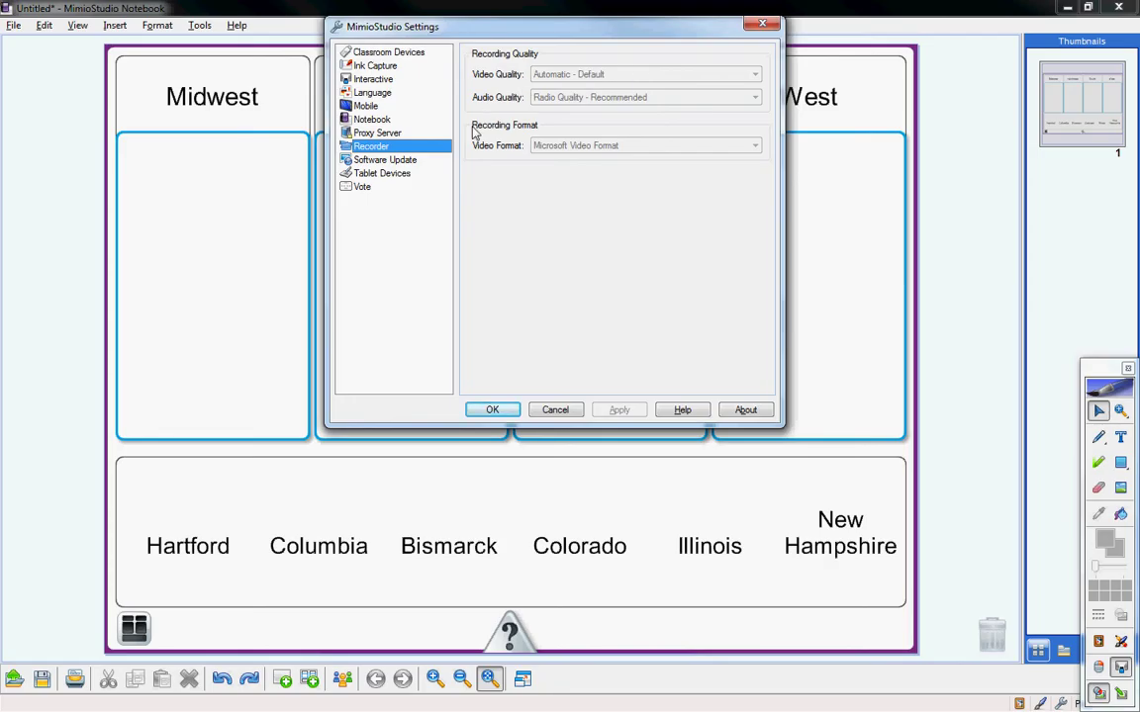
left_click(406, 175)
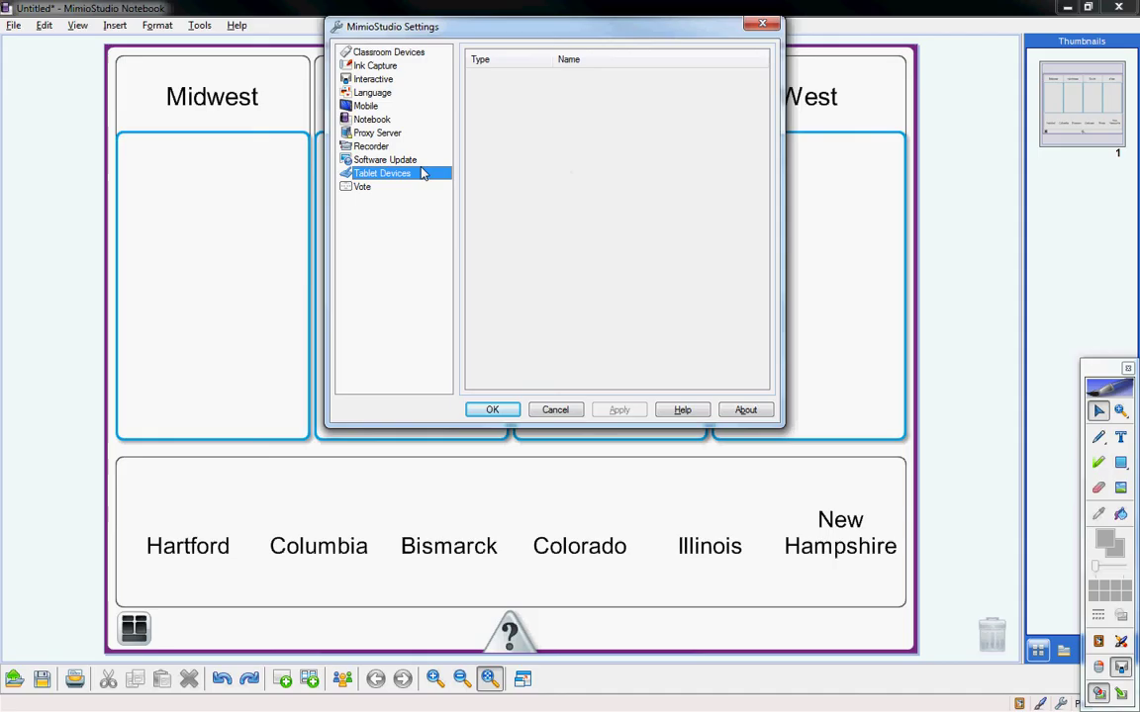
left_click(362, 188)
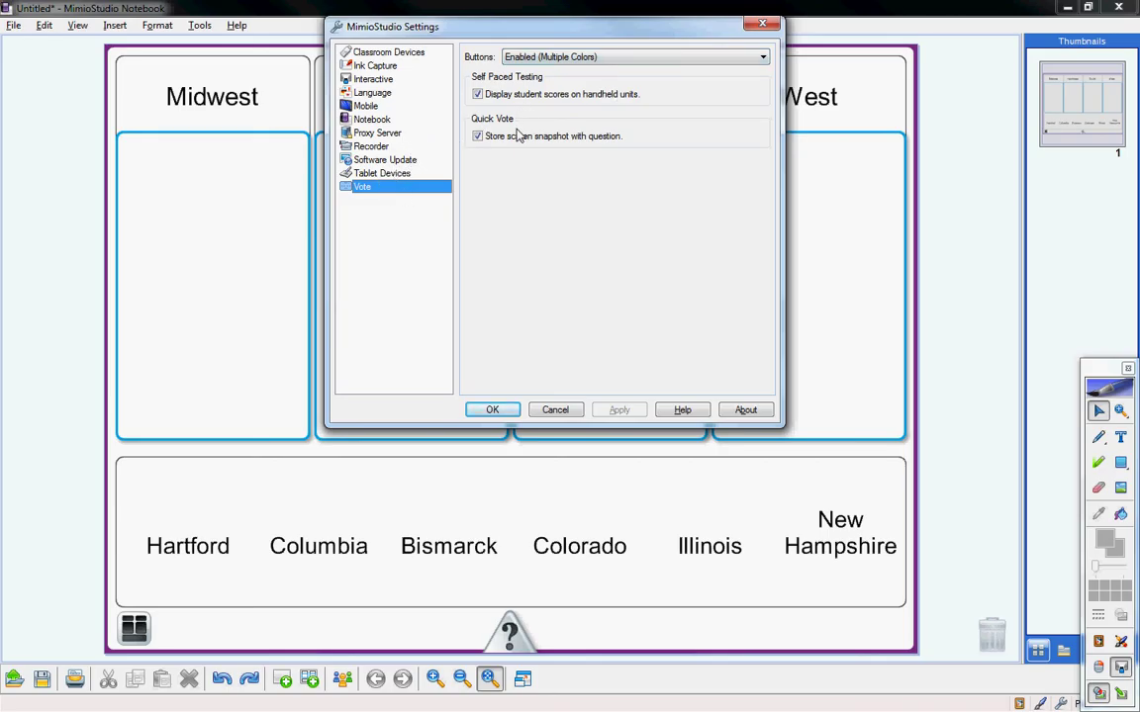
View the Mobile QR code page, then return to Classroom Devices showing MimioMobile connected
left_click(366, 107)
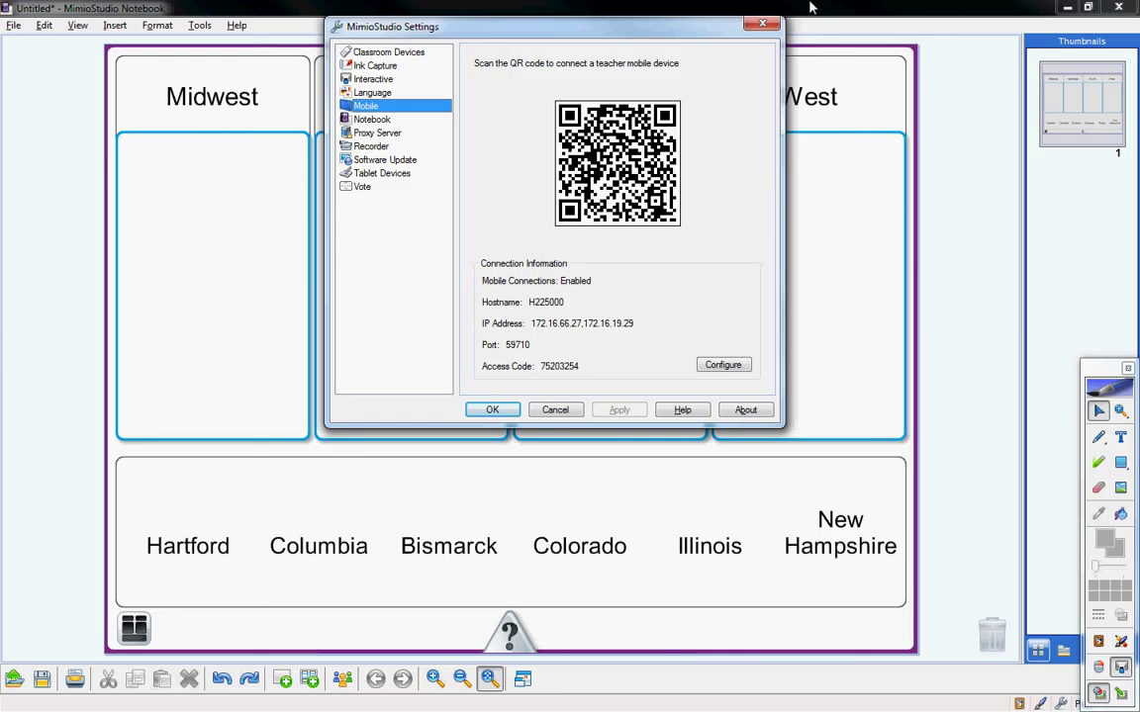
left_click(348, 51)
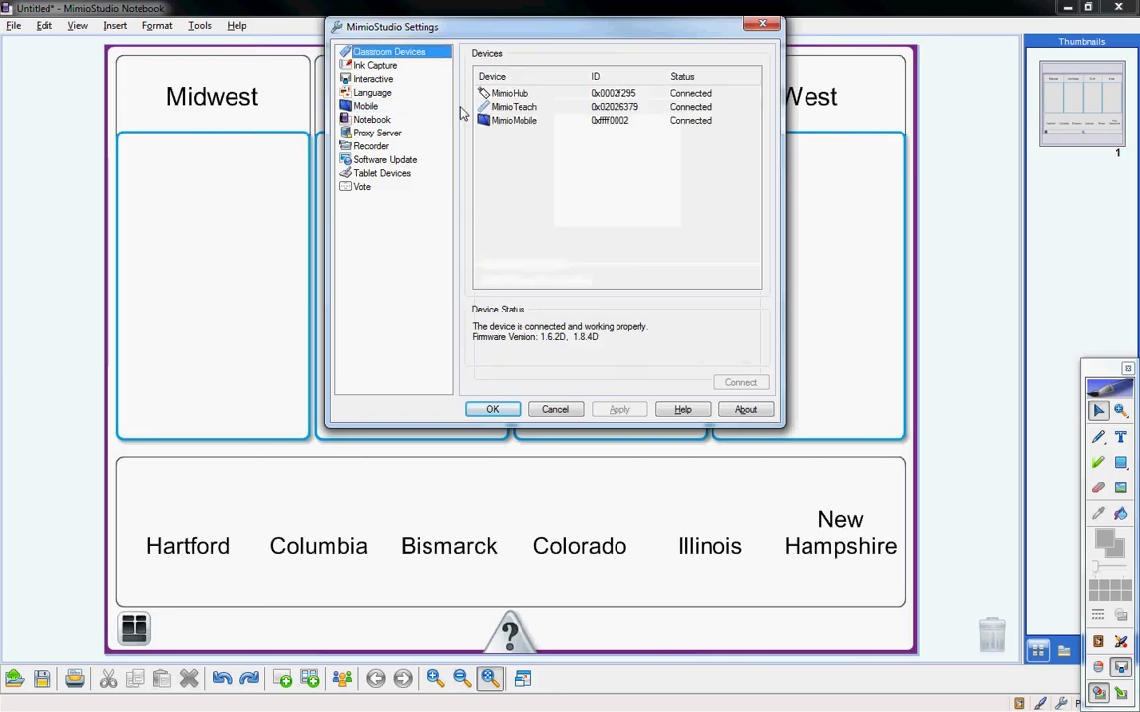
Check the MimioMobile device and the Teacher tablet entry, then close MimioStudio Settings
left_click(521, 121)
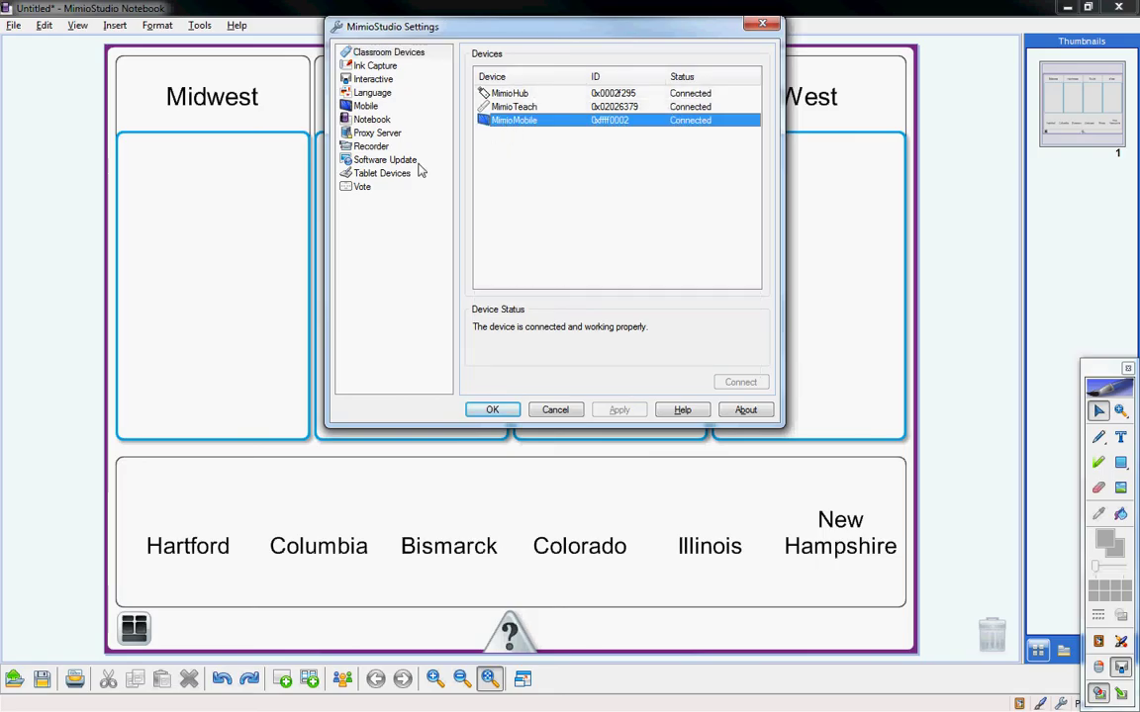
left_click(371, 173)
left_click(505, 79)
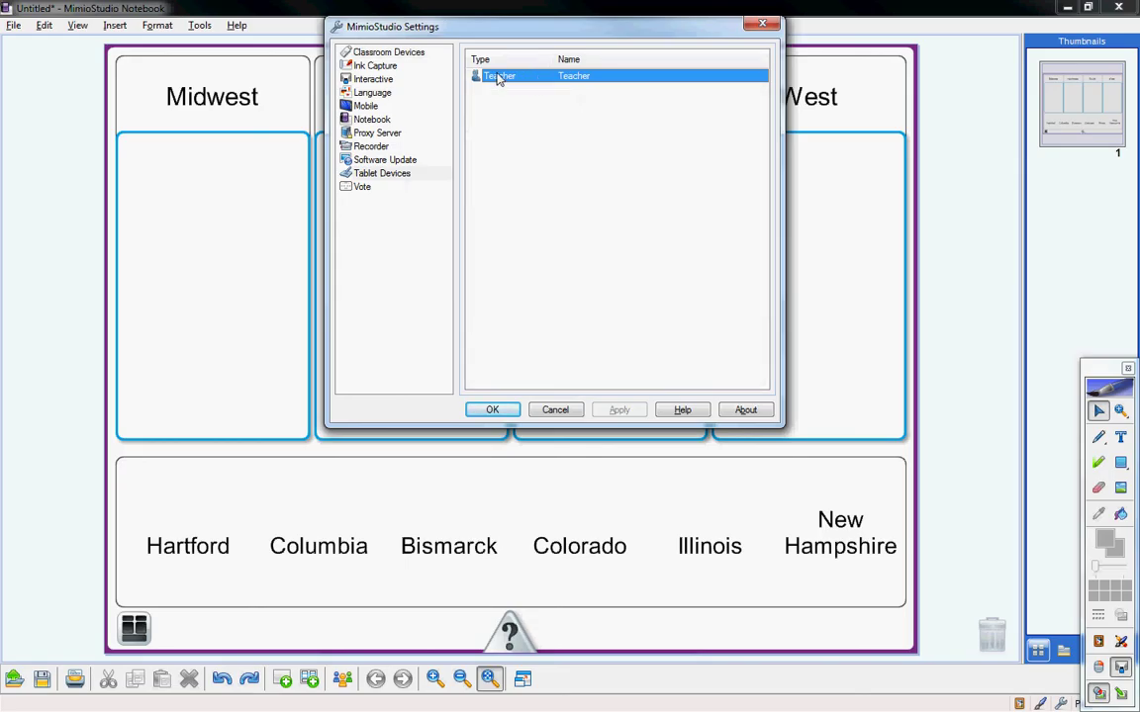
left_click(356, 53)
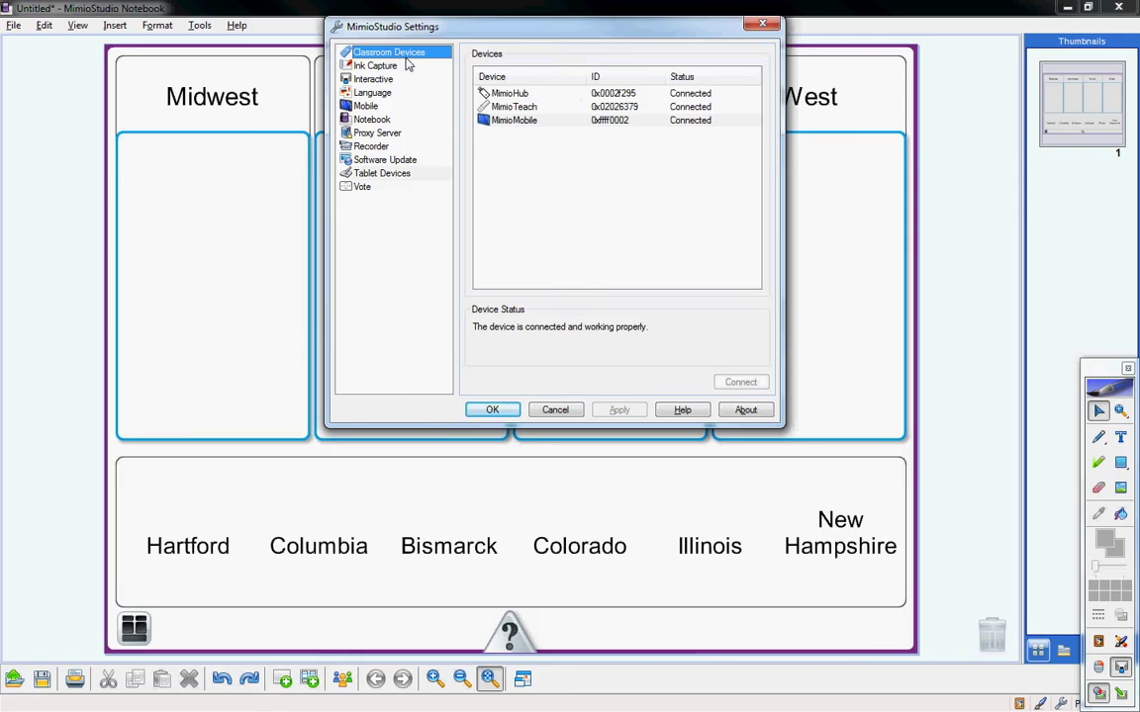
key("Escape")
Drag the Colorado label across the columns into West, then open Google Chrome maximized
left_click_drag(234, 235, 330, 359)
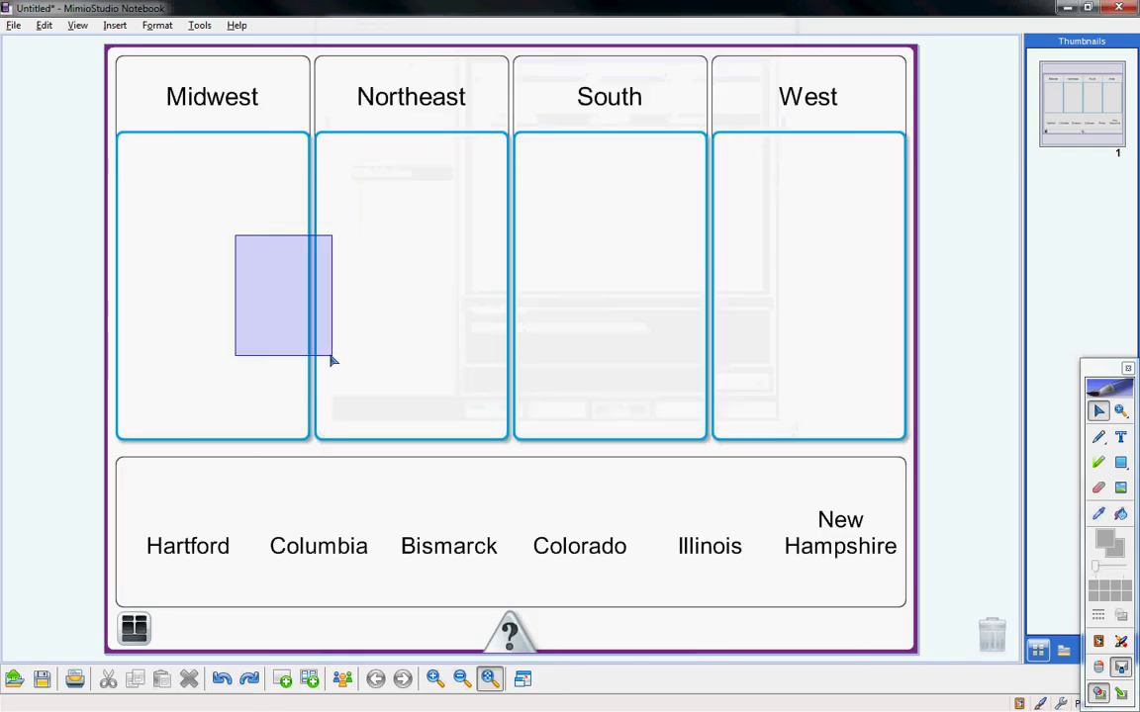
left_click_drag(682, 366, 653, 346)
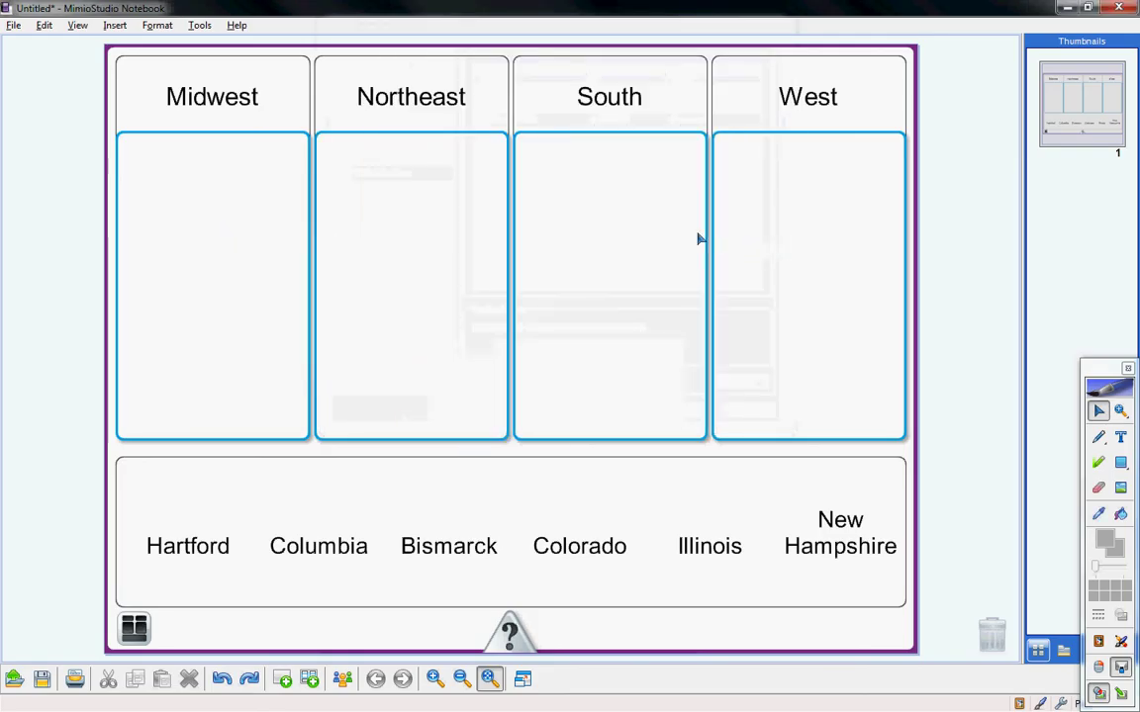
left_click_drag(584, 542, 405, 269)
left_click_drag(360, 178, 817, 236)
left_click(817, 236)
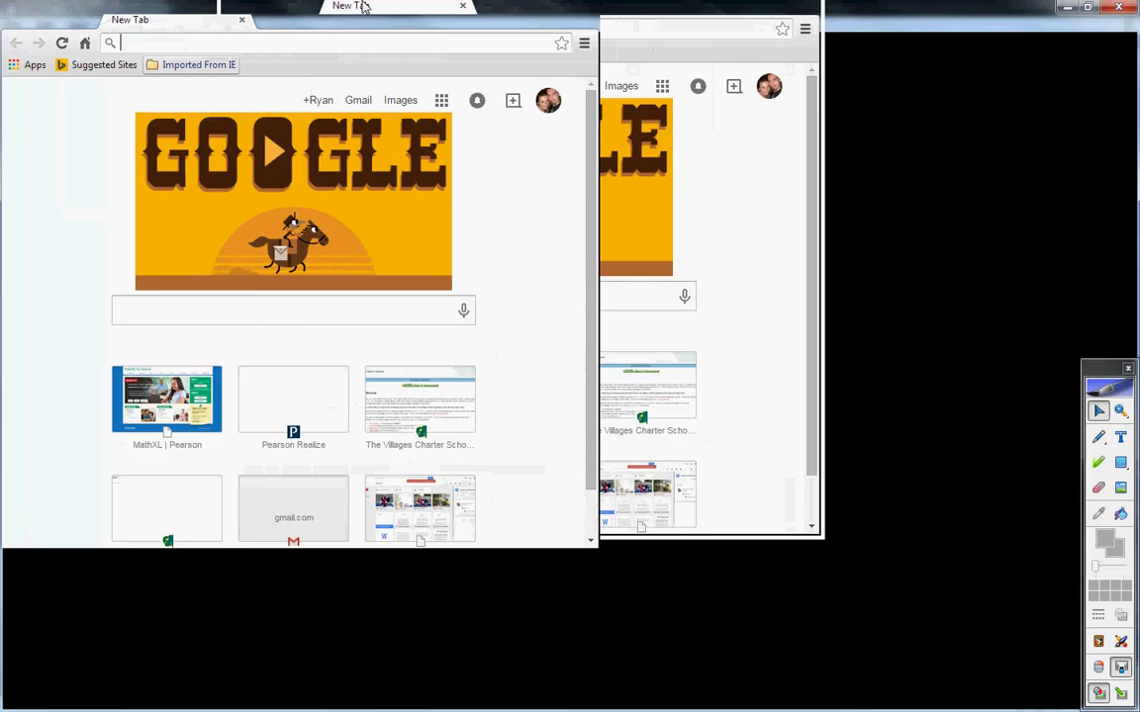
double_click(359, 5)
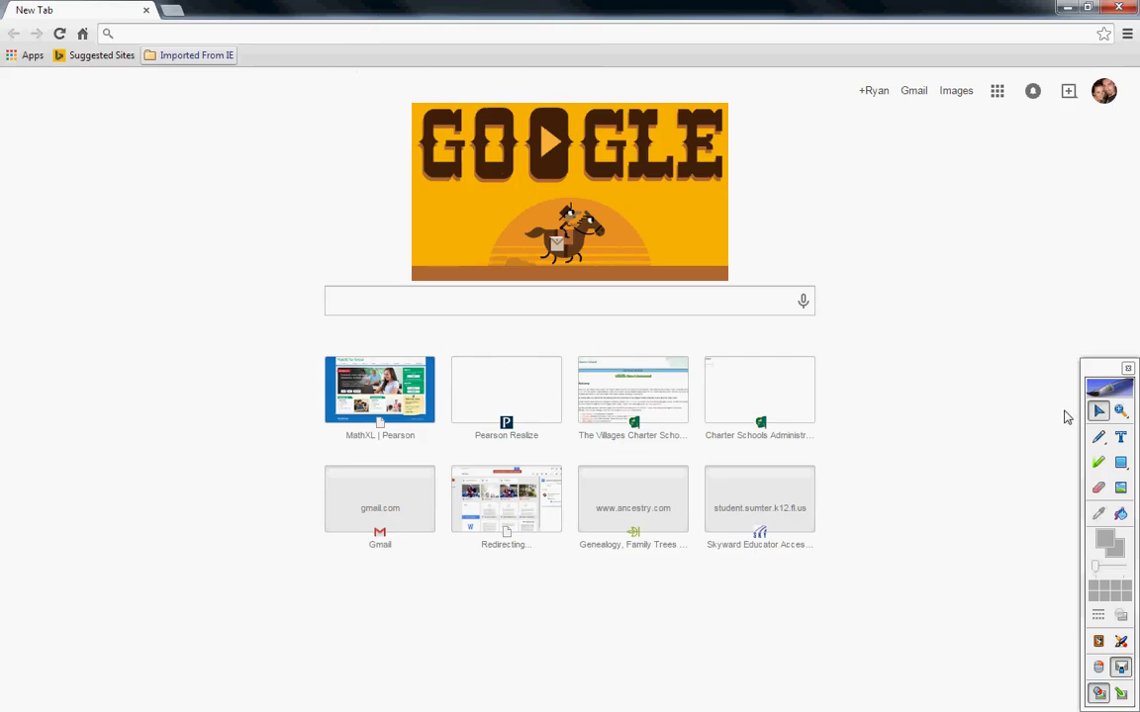
Start the MimioStudio Recorder from the Mimio toolbar's extra tools
left_click(1121, 692)
left_click(1066, 583)
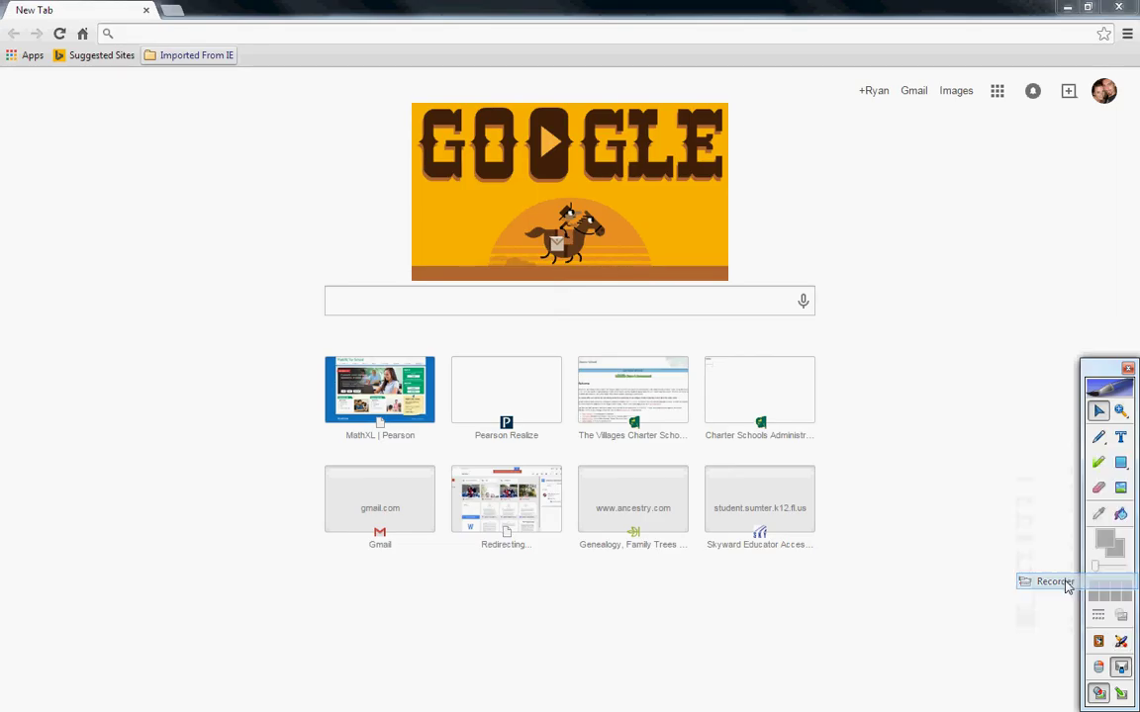